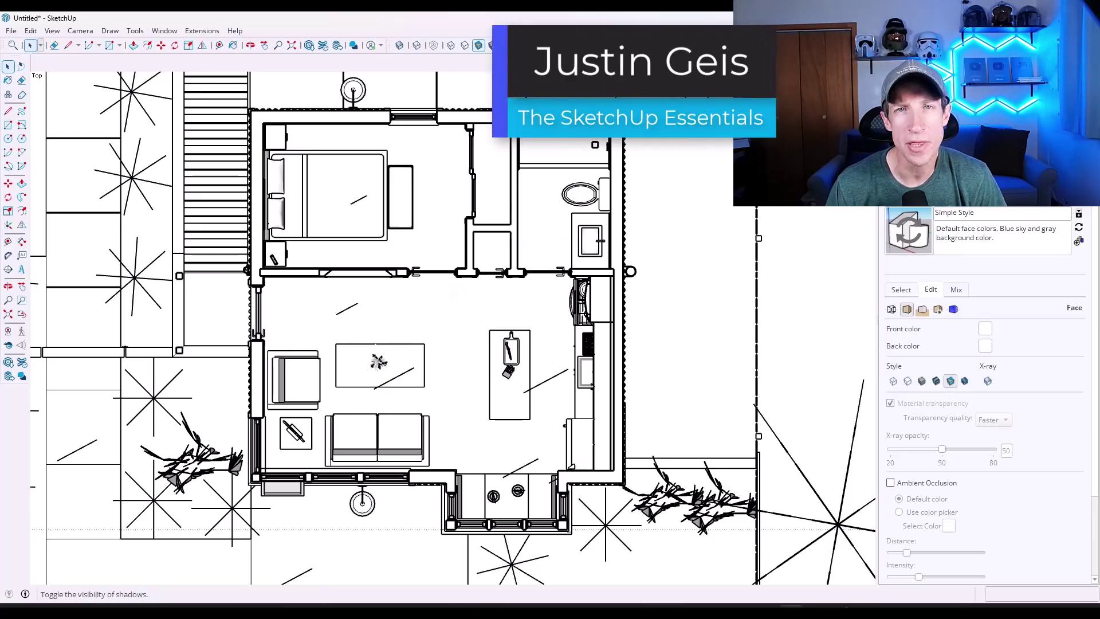
Step: Turn on shadows and stop the environment acting as skydome or reflections
click(516, 45)
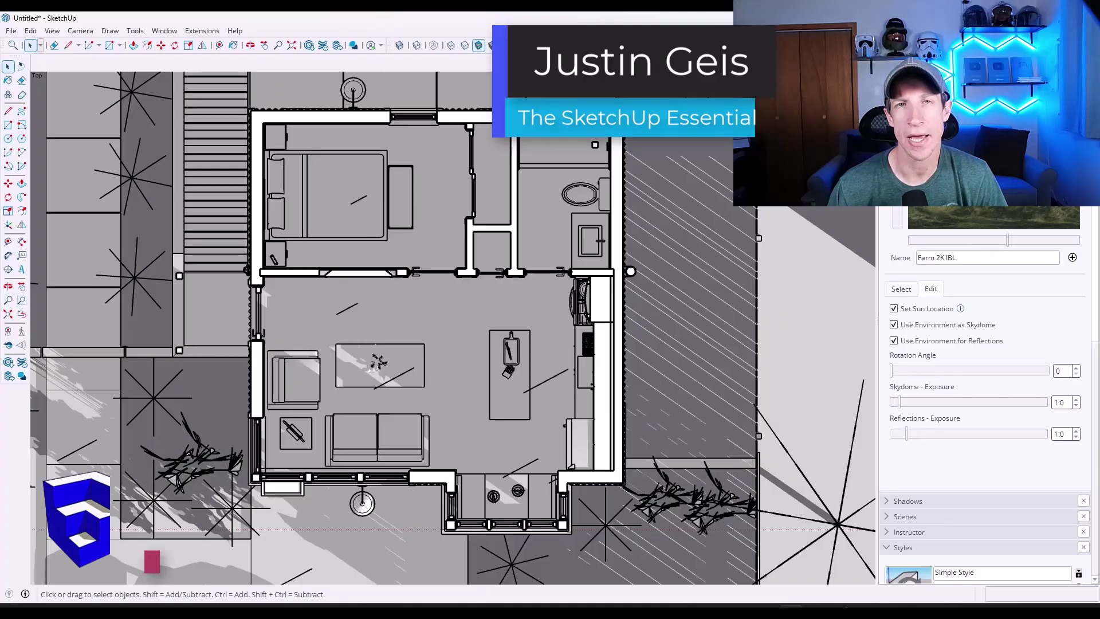
click(894, 324)
click(894, 340)
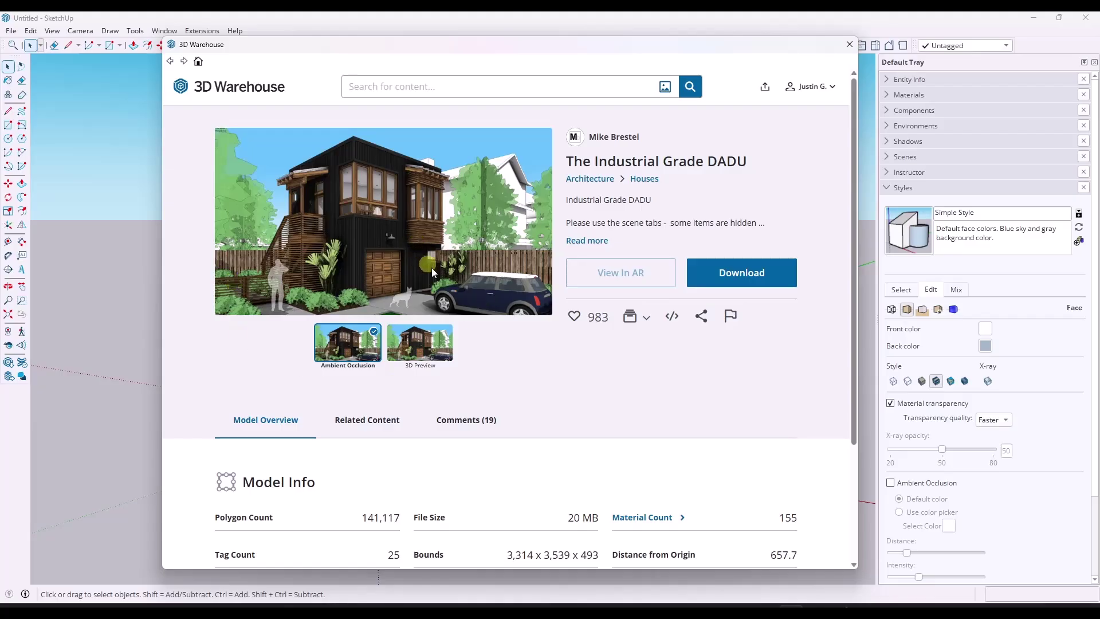
Step: Download The Industrial Grade DADU and load it directly into the current model
click(707, 270)
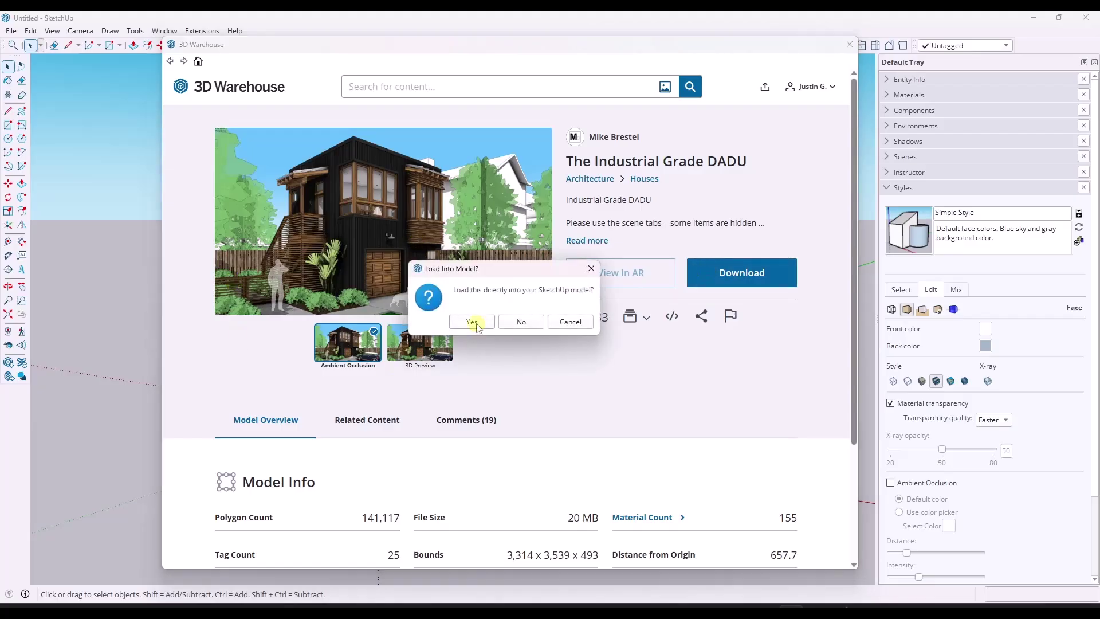
click(472, 321)
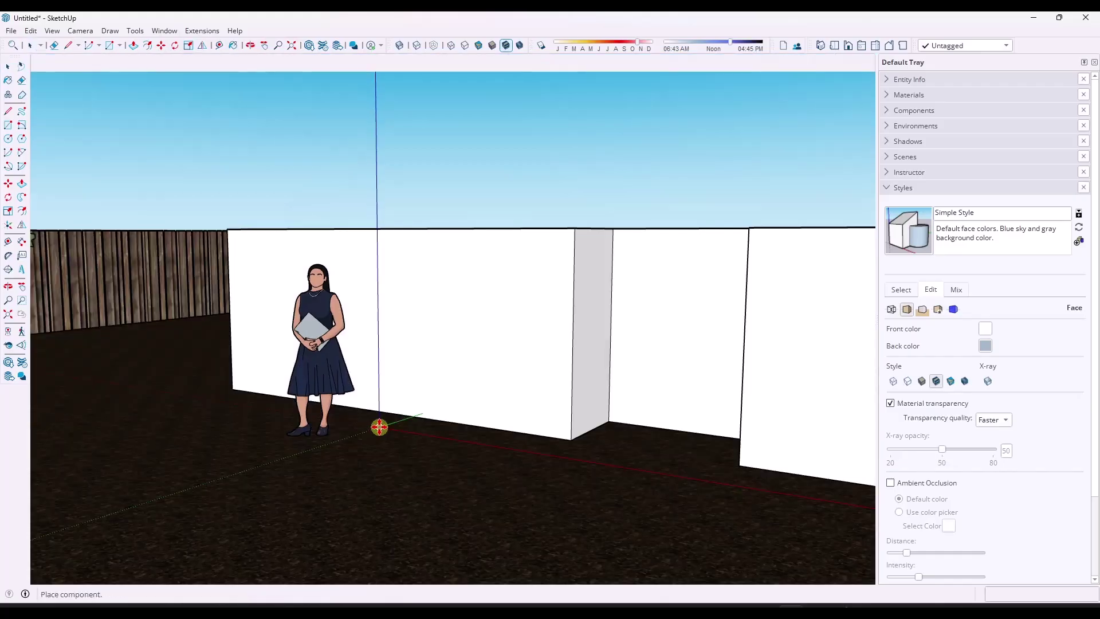
Step: Place the DADU site at the origin and reveal its hidden contents and section planes
click(378, 429)
scroll(401, 344, down, 10)
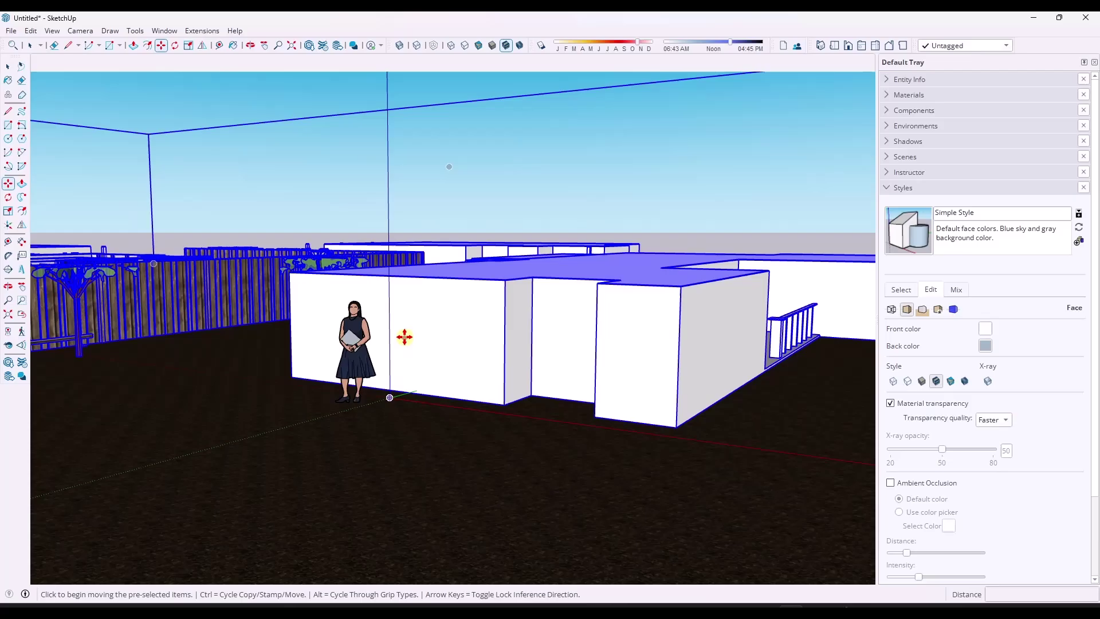
scroll(381, 239, down, 5)
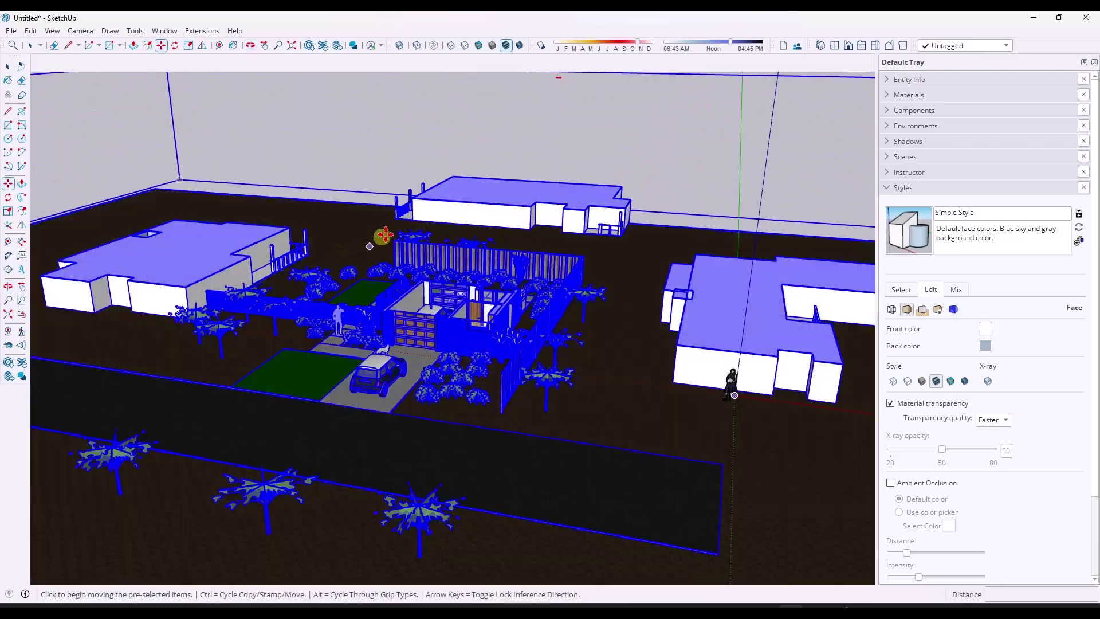
mouse_move(381, 239)
middle_down()
mouse_move(369, 241)
mouse_move(423, 243)
mouse_move(376, 229)
middle_up()
key(space)
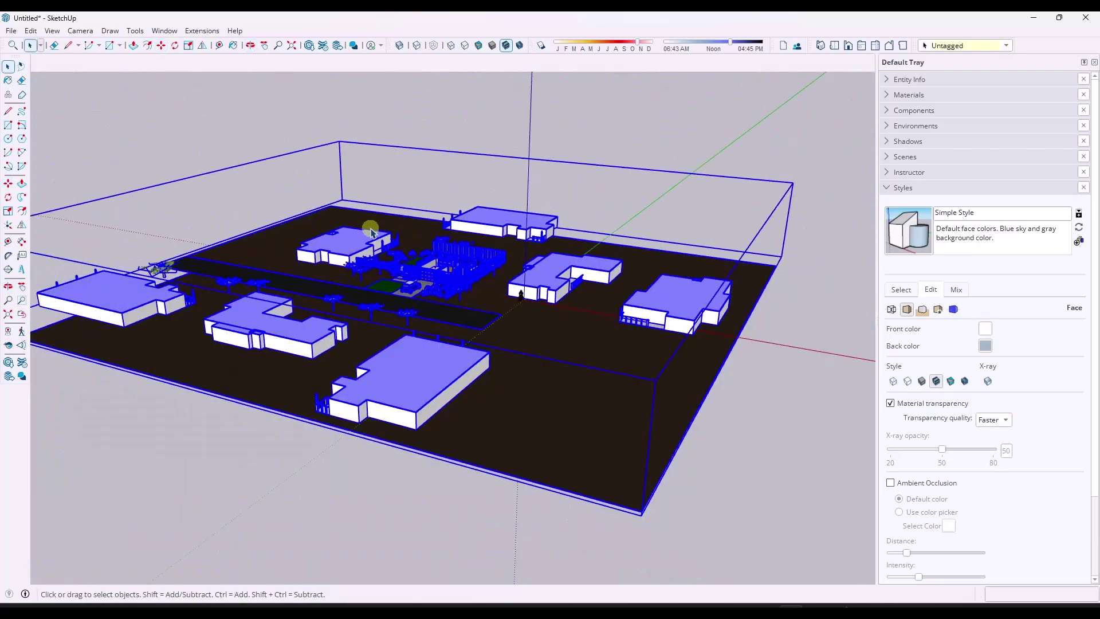
right_click(371, 232)
click(388, 336)
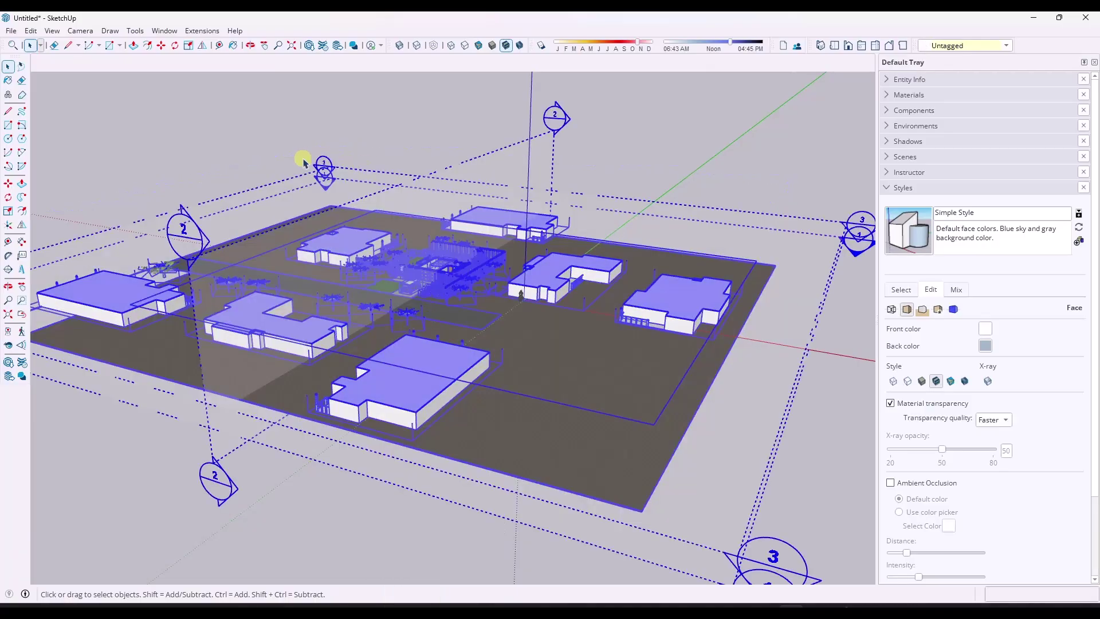
Step: Show the section planes and make one the active cut through the house
click(52, 30)
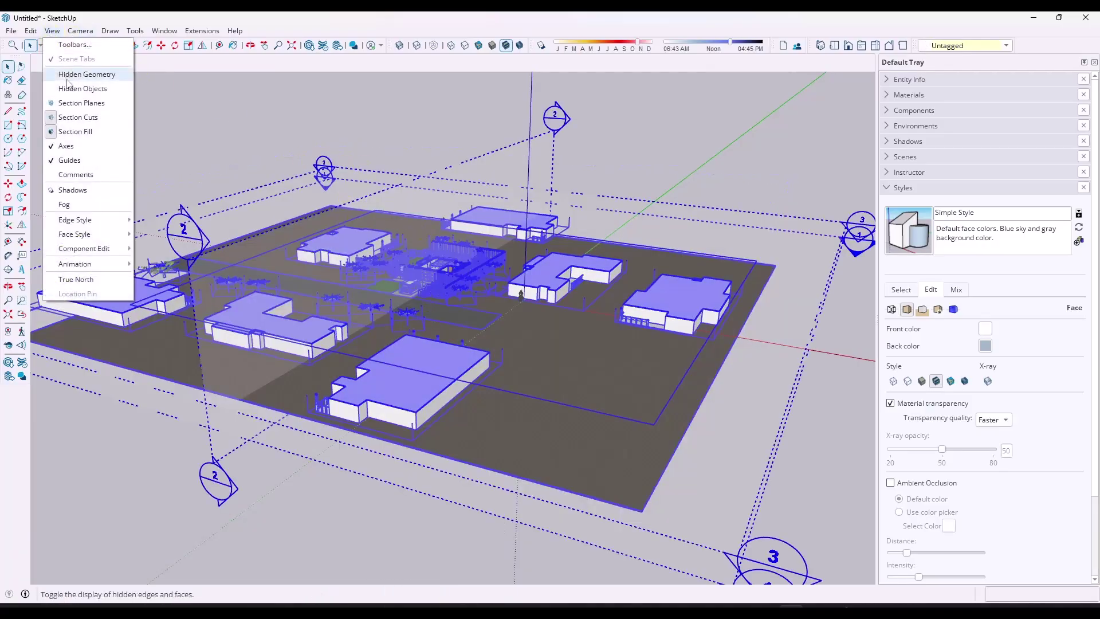
click(81, 102)
right_click(342, 170)
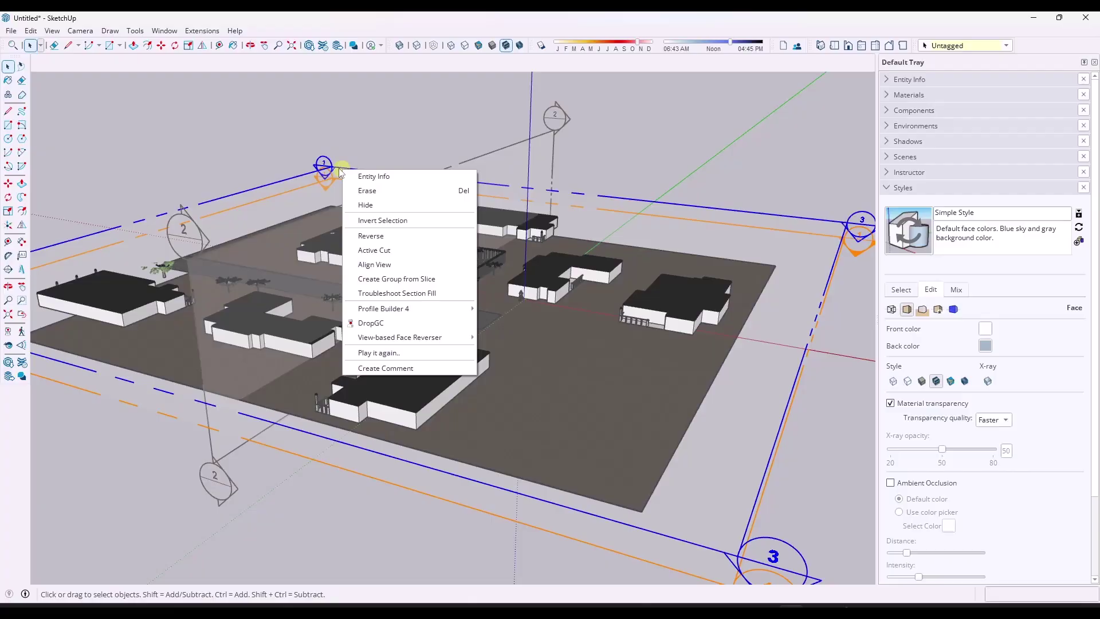
click(395, 250)
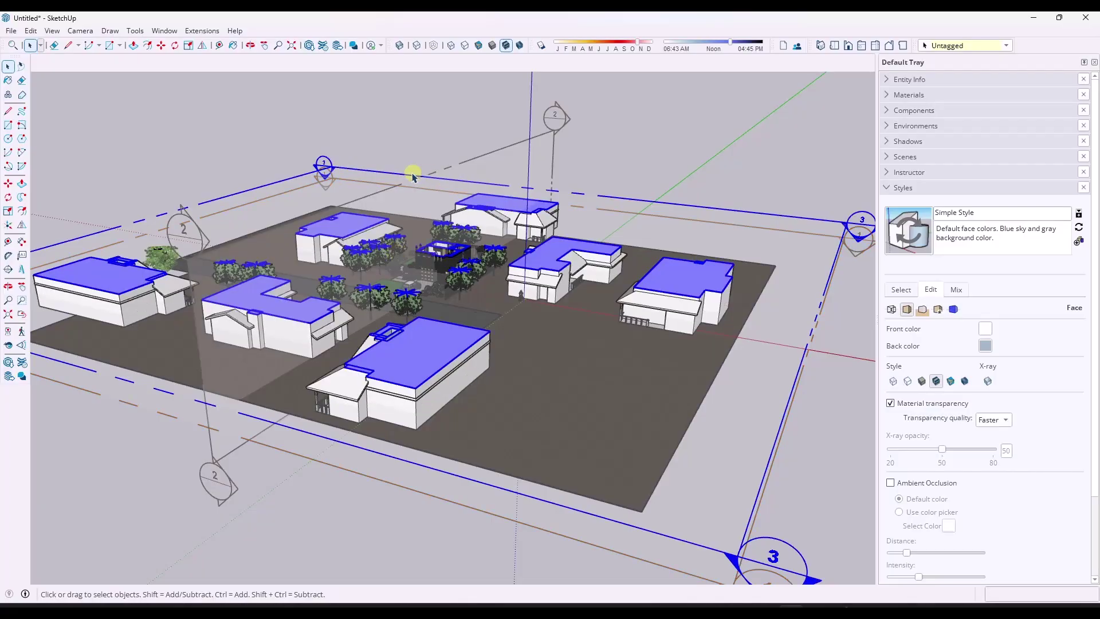
Step: Hide the section planes again while keeping the cut
scroll(419, 209, up, 3)
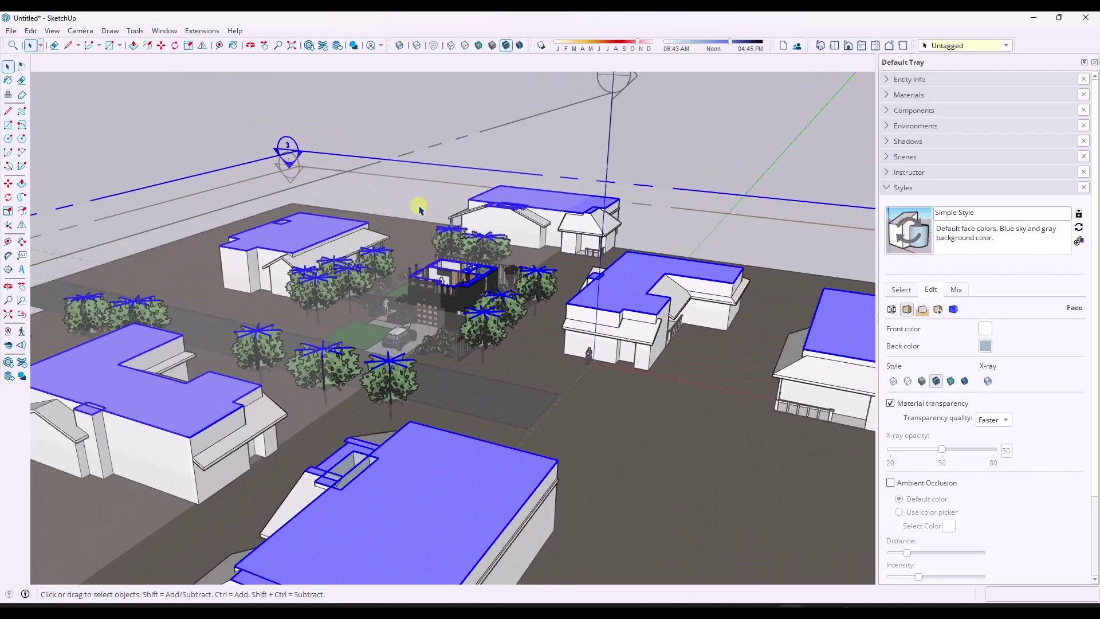
scroll(419, 209, up, 4)
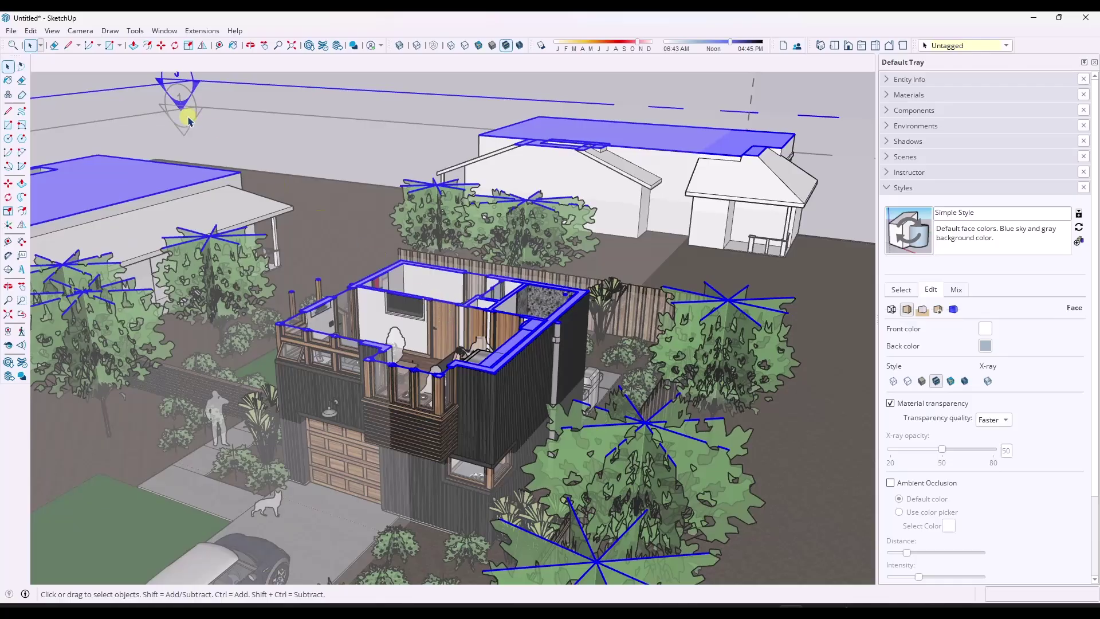
click(52, 31)
click(80, 104)
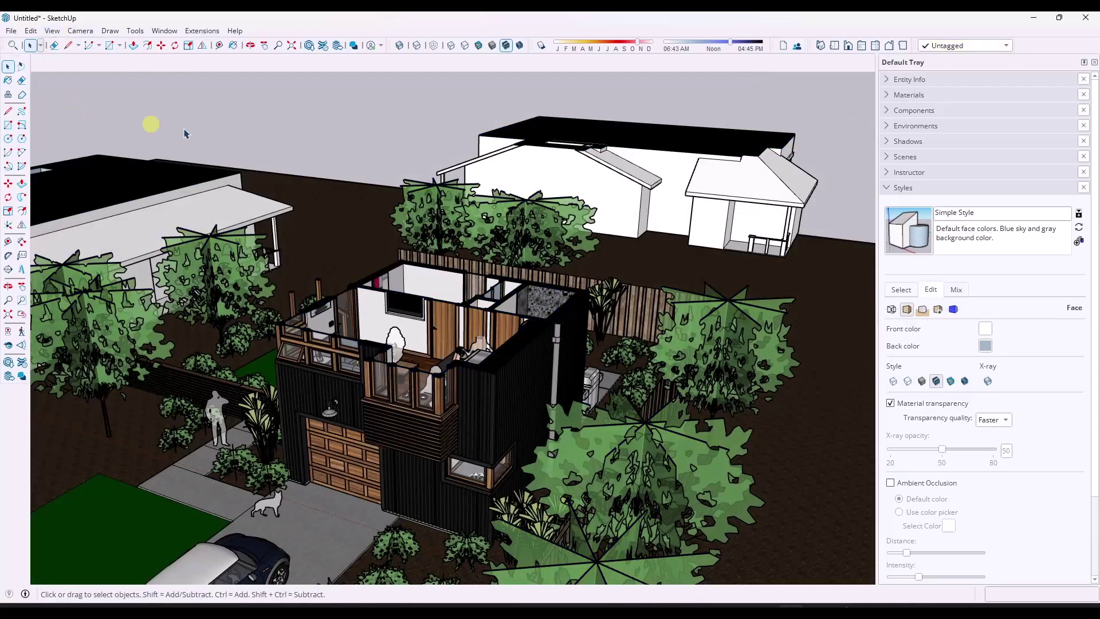
Step: Switch to Top view with Parallel Projection
click(834, 45)
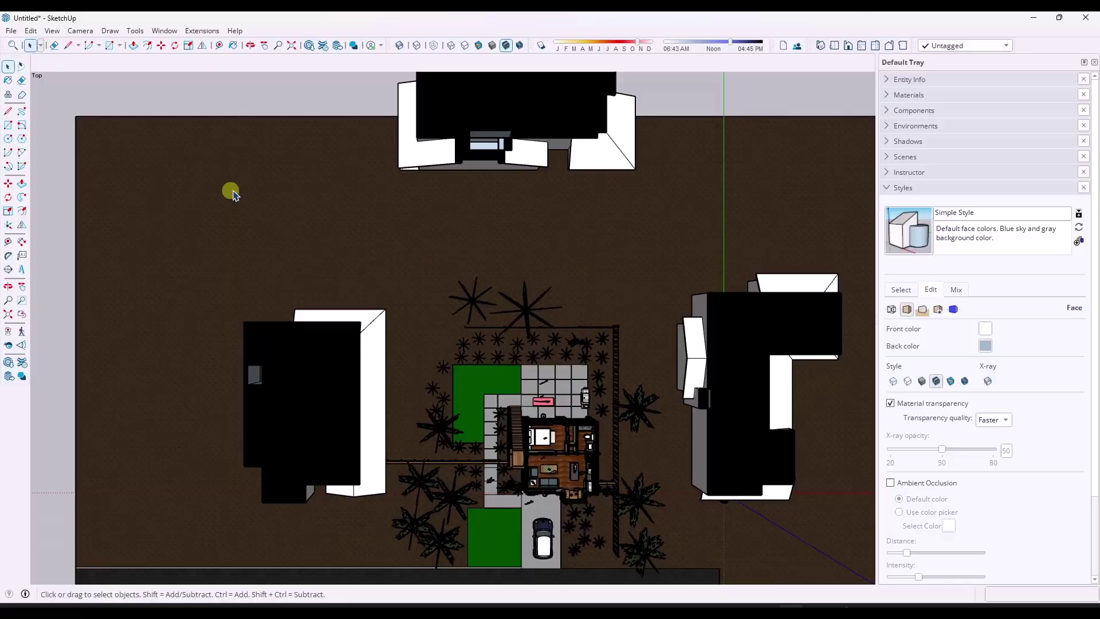
scroll(332, 290, up, 5)
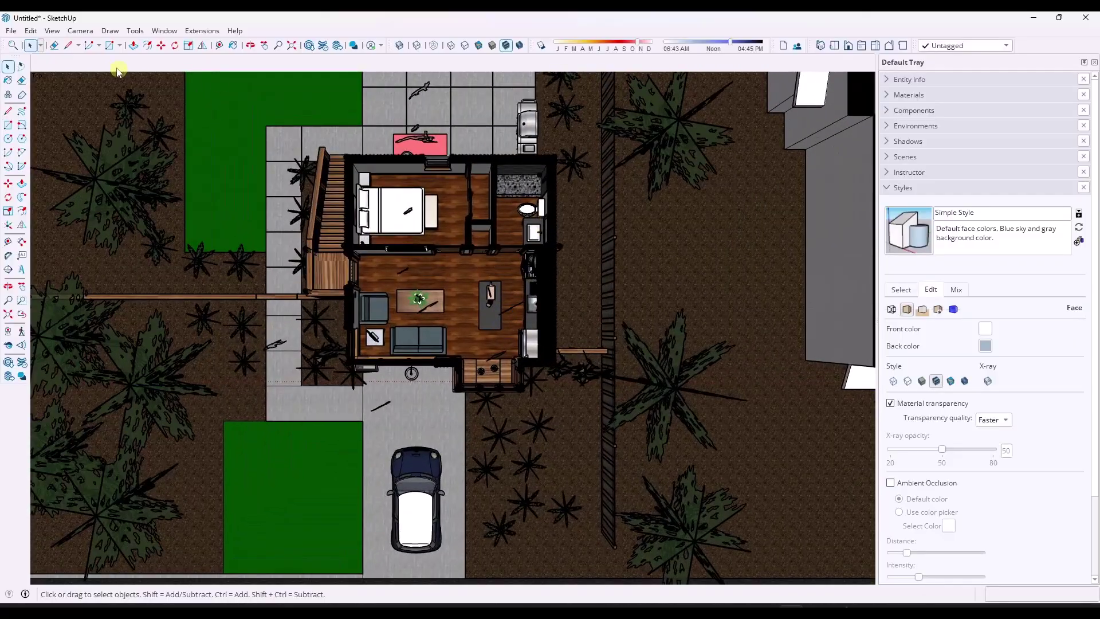
click(52, 30)
mouse_move(81, 30)
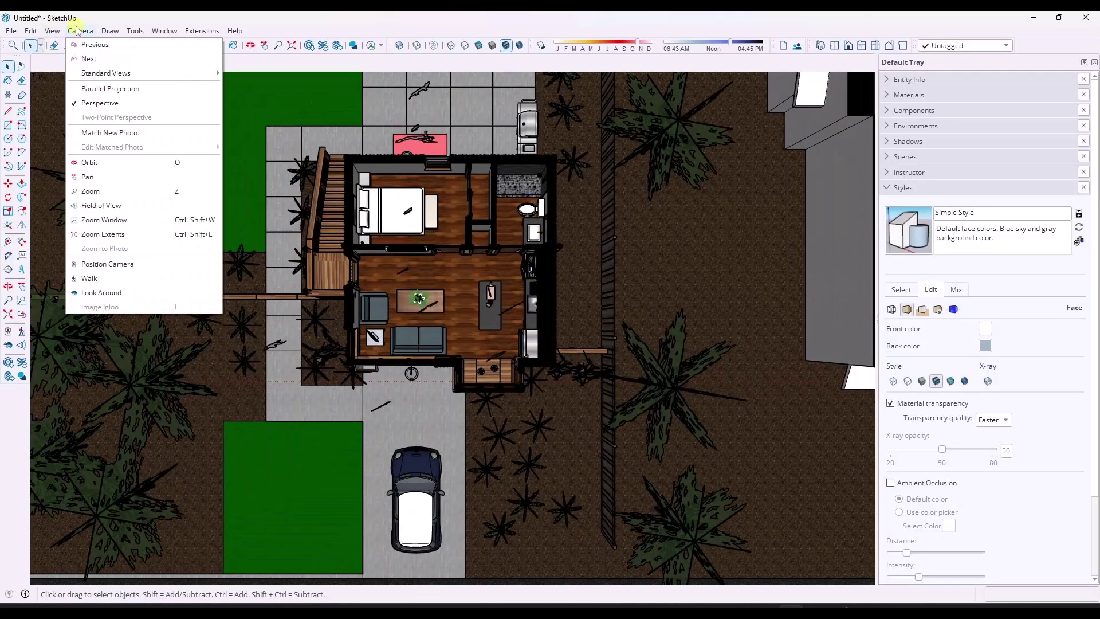
click(103, 89)
scroll(487, 217, up, 4)
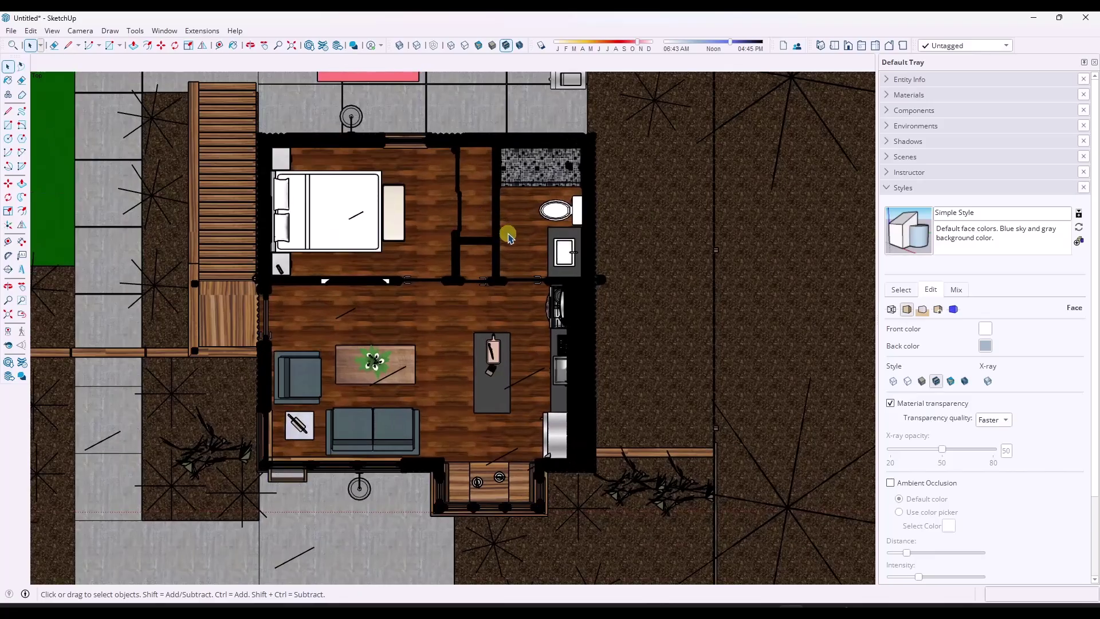
Step: Set the Section Fill colour to white in the Modeling settings
click(955, 309)
click(992, 361)
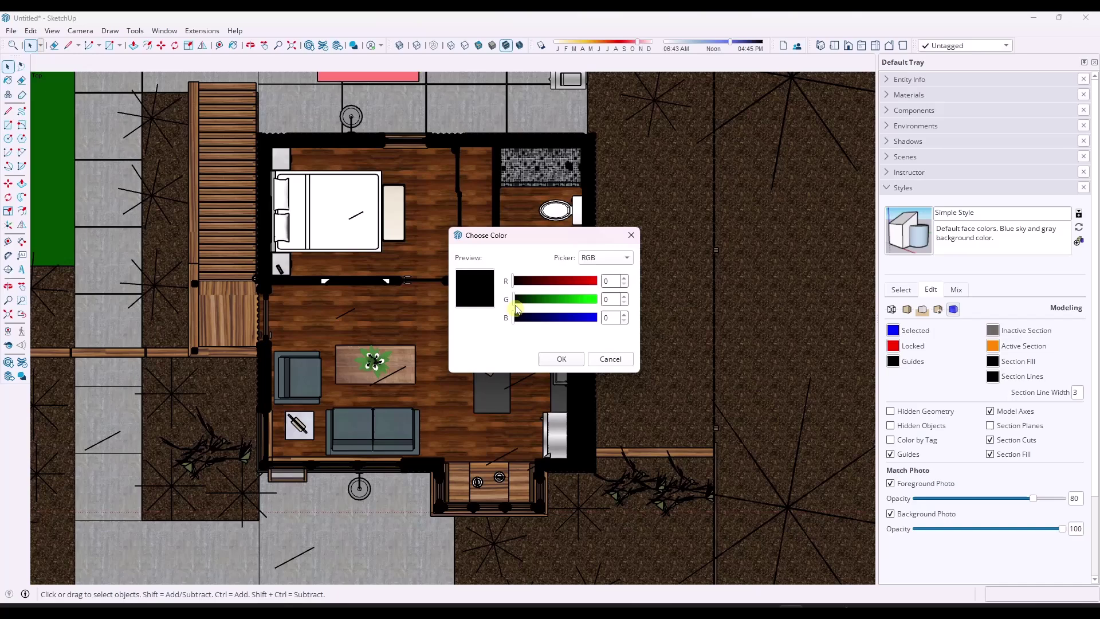
drag(544, 281, 653, 287)
drag(549, 303, 596, 299)
drag(516, 318, 596, 317)
click(561, 359)
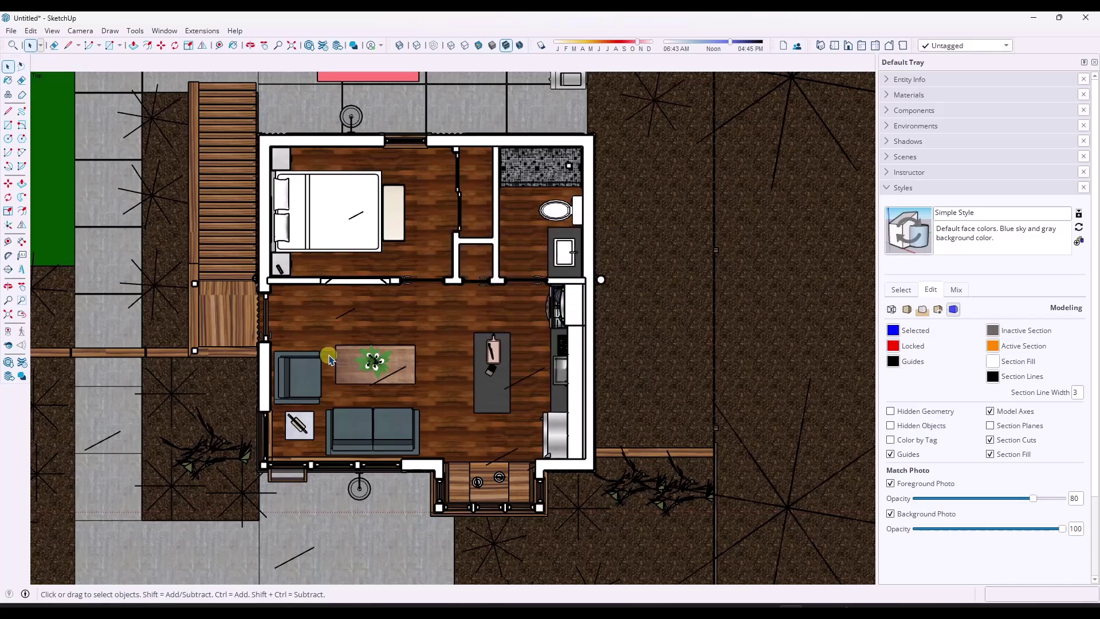
scroll(344, 352, up, 1)
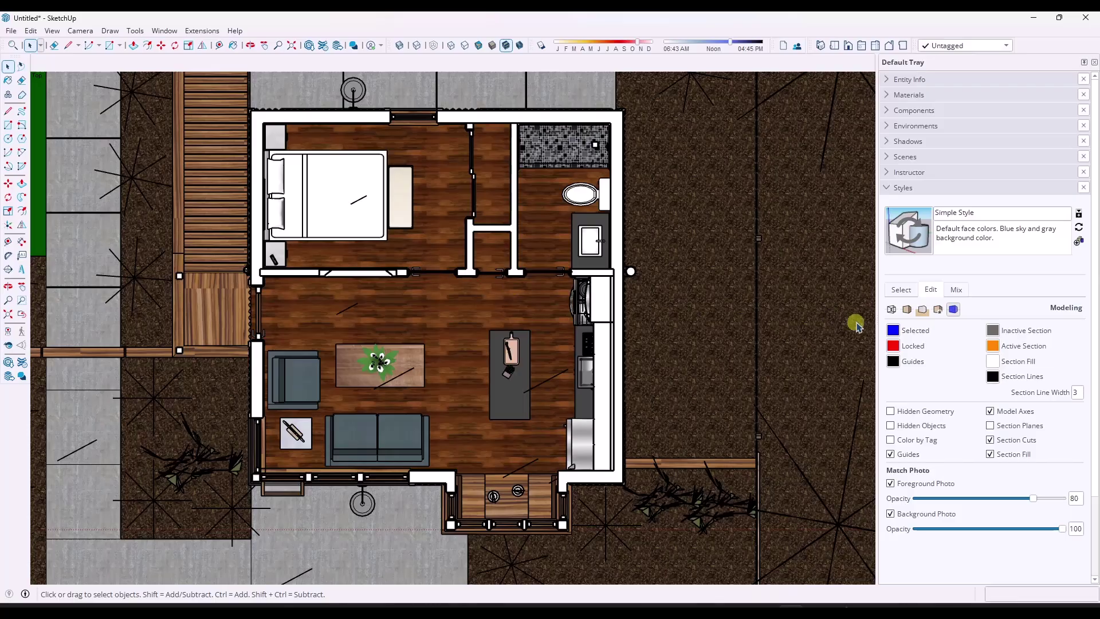
Step: Shade faces without textures and set the back face colour to white
click(907, 310)
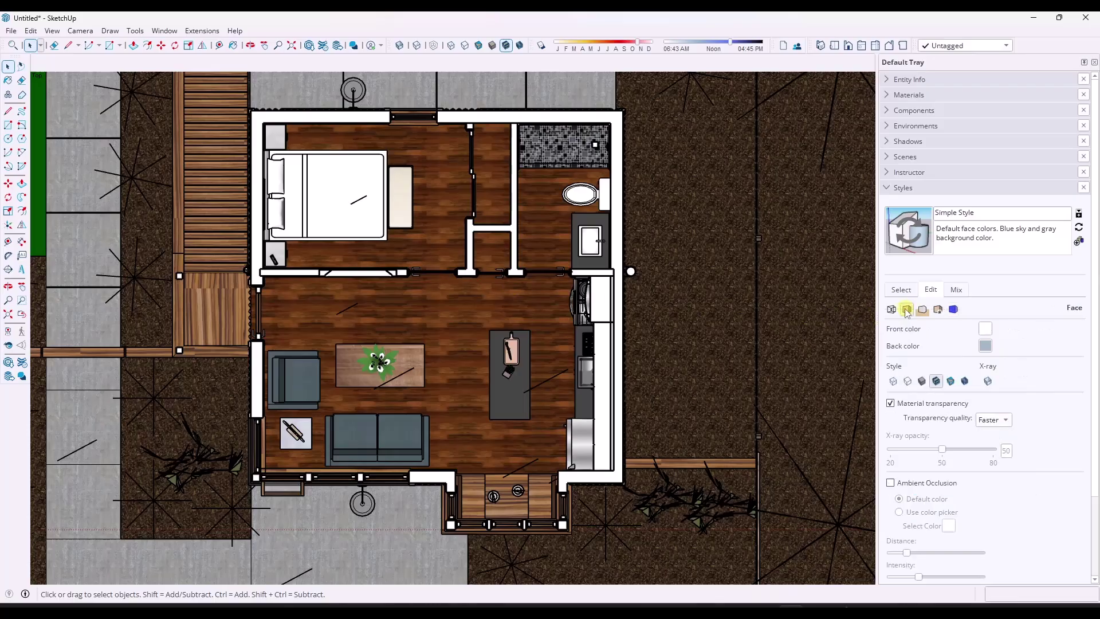
click(951, 381)
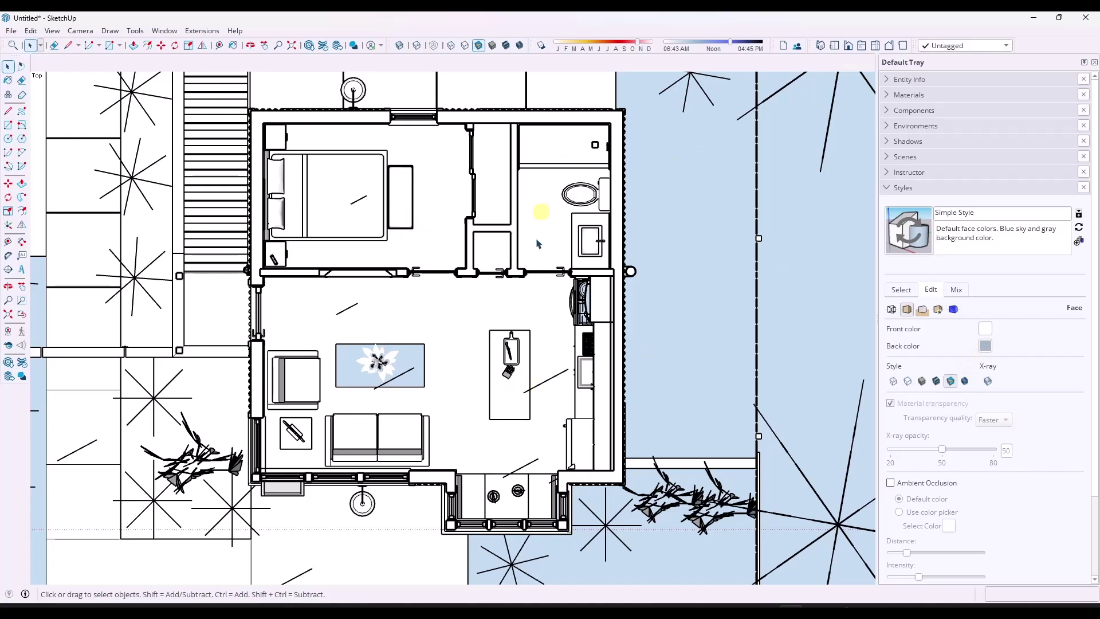
click(992, 346)
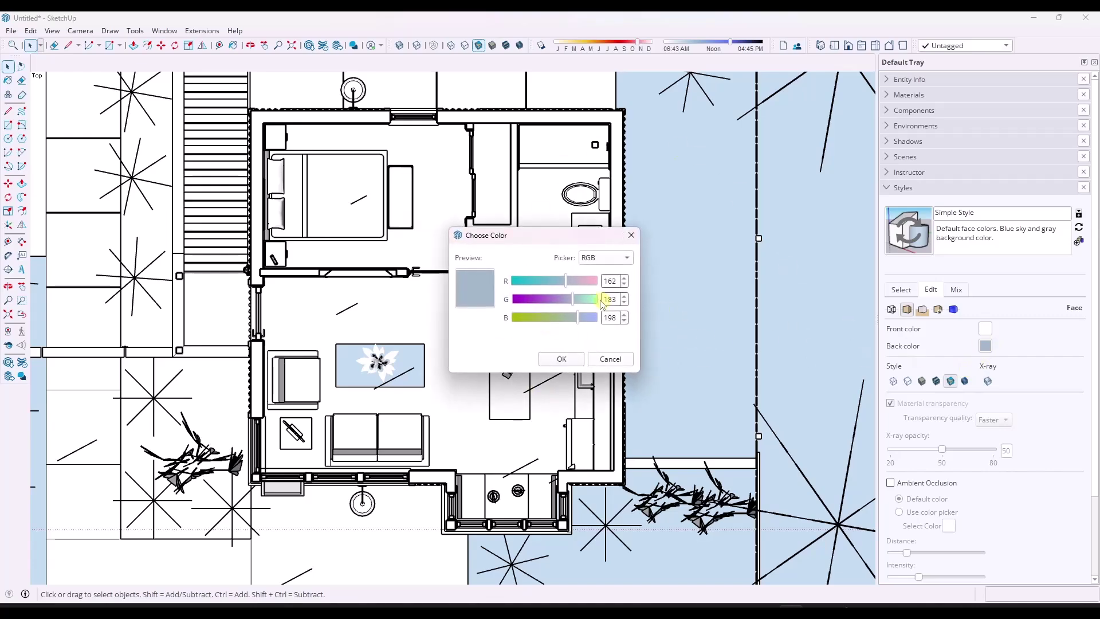
drag(569, 282, 596, 319)
click(561, 360)
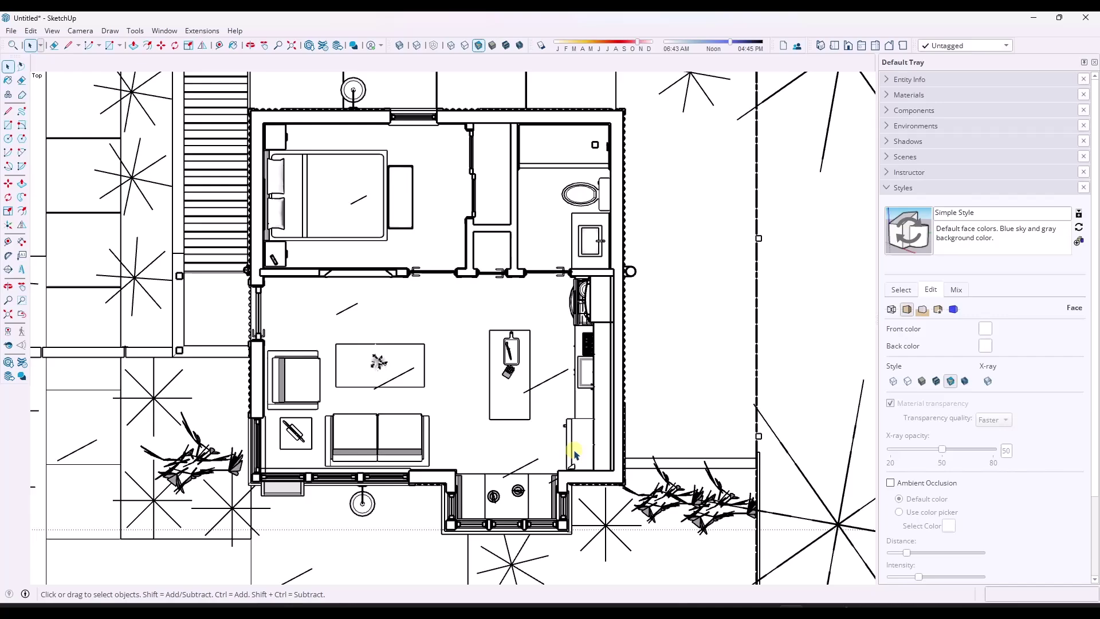
Step: Turn on sun shadows and adjust the time toward noon and the date toward June
click(540, 46)
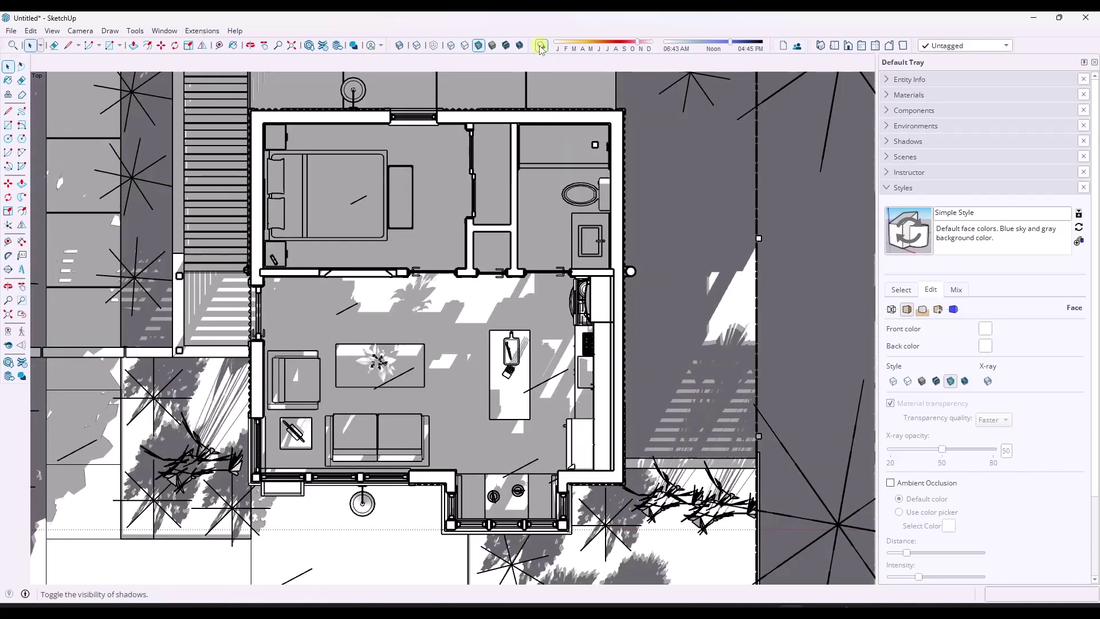
drag(731, 42, 713, 45)
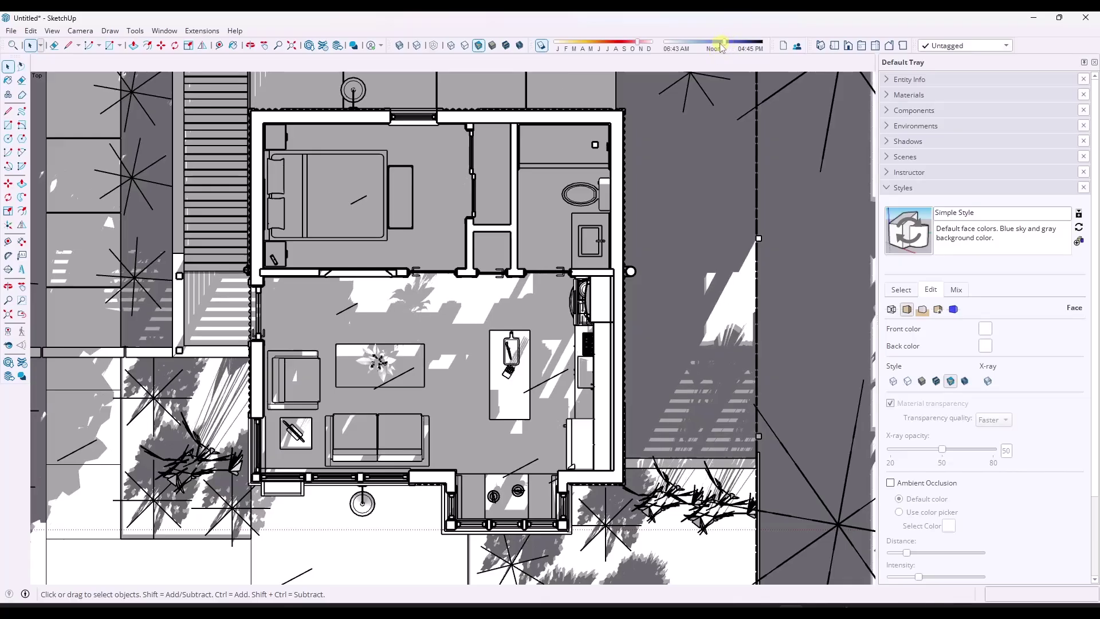
drag(638, 45, 597, 50)
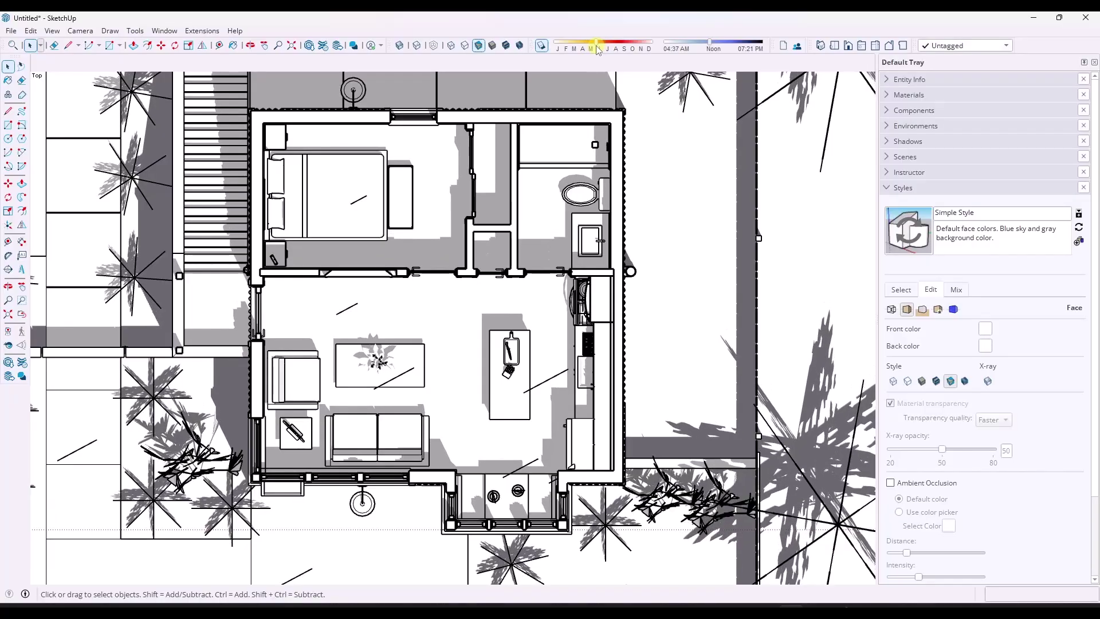
drag(710, 45, 709, 46)
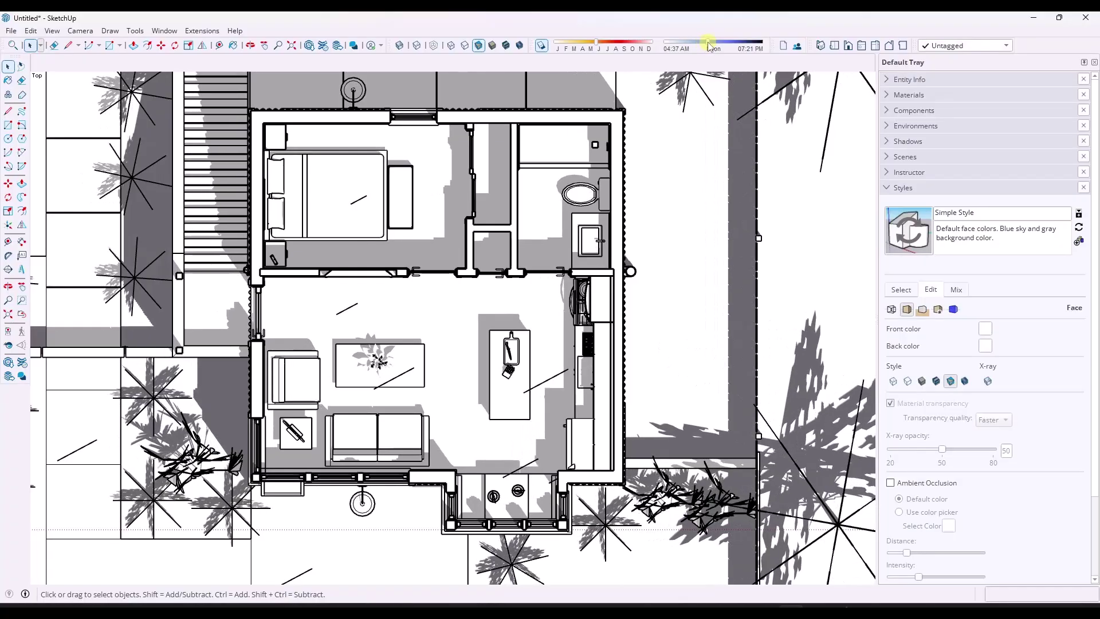
drag(596, 44, 605, 45)
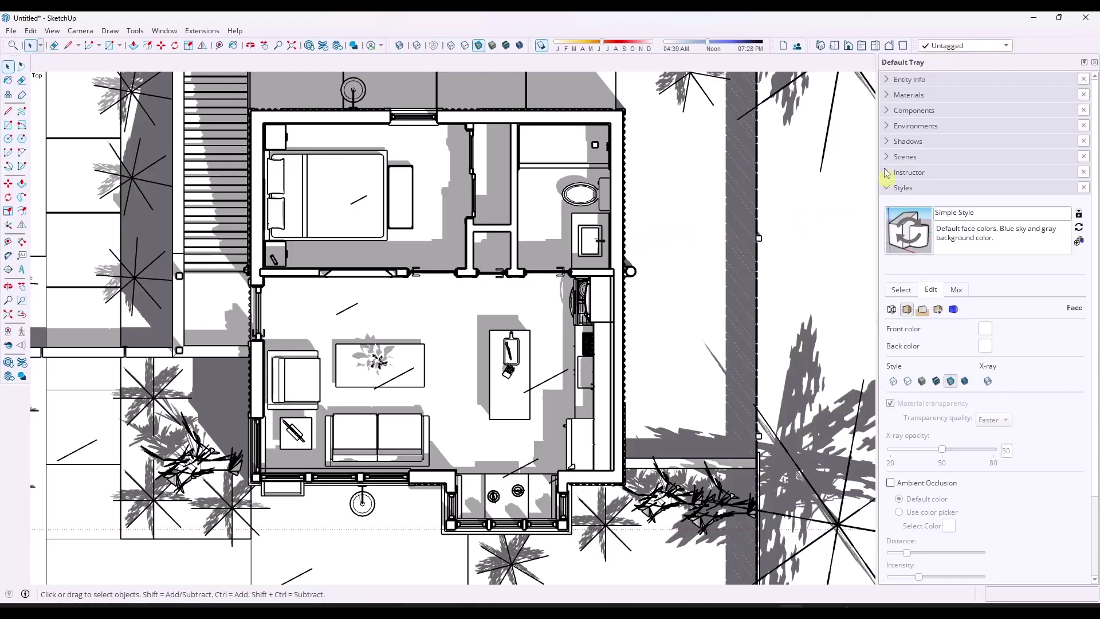
Step: Display photoreal materials on the DADU and browse the environments list
click(886, 127)
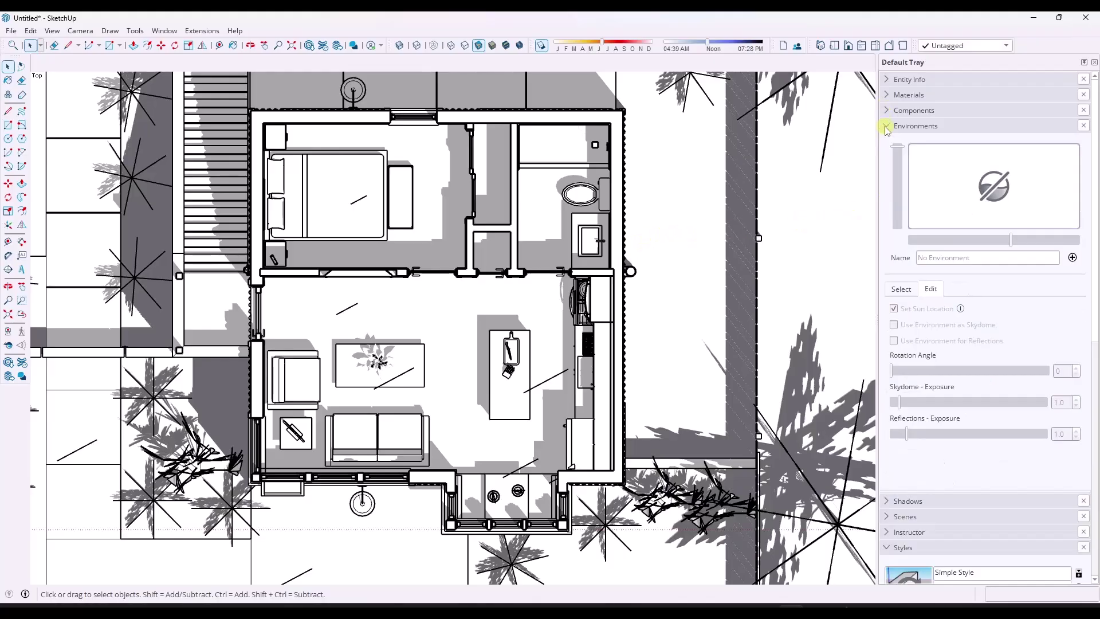
click(520, 46)
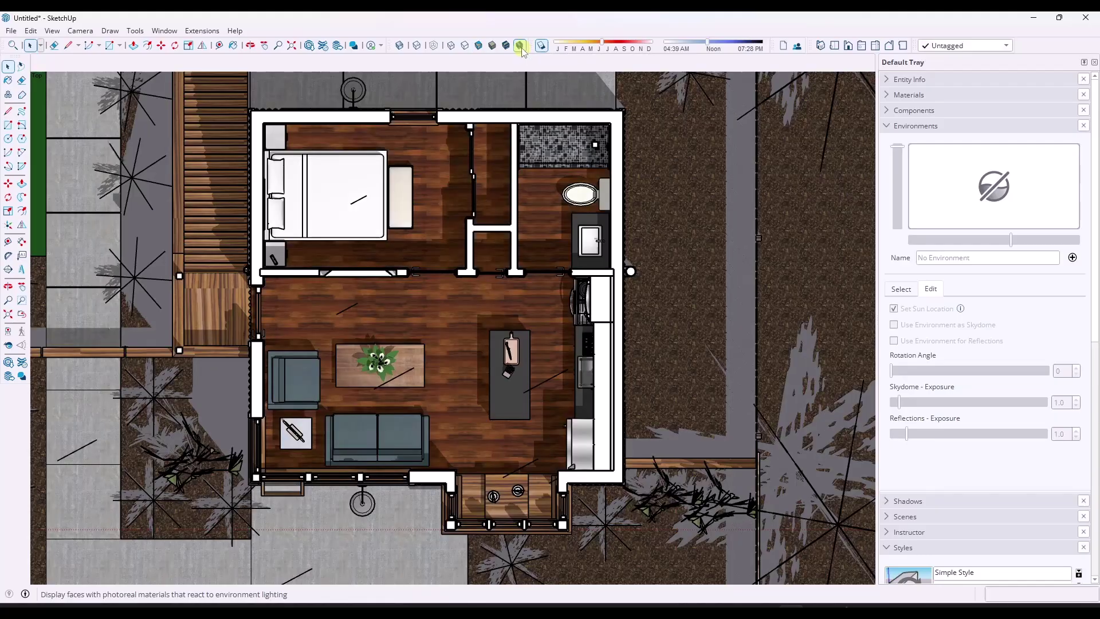
click(915, 290)
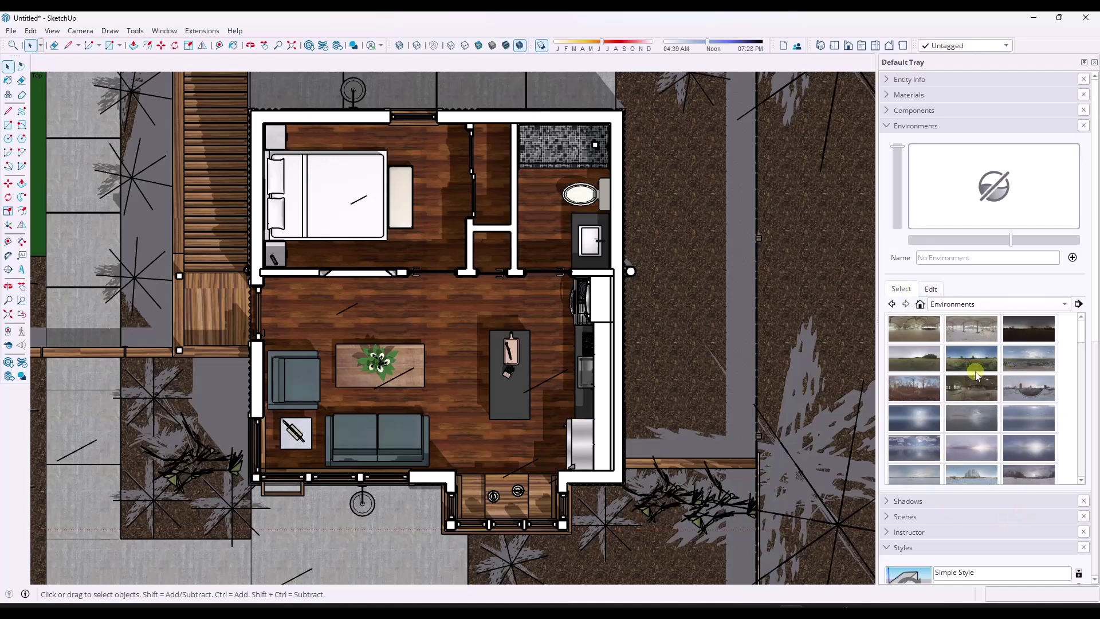
Step: Apply the Farm 2K IBL environment and switch faces to 'Shaded using all the same'
click(978, 360)
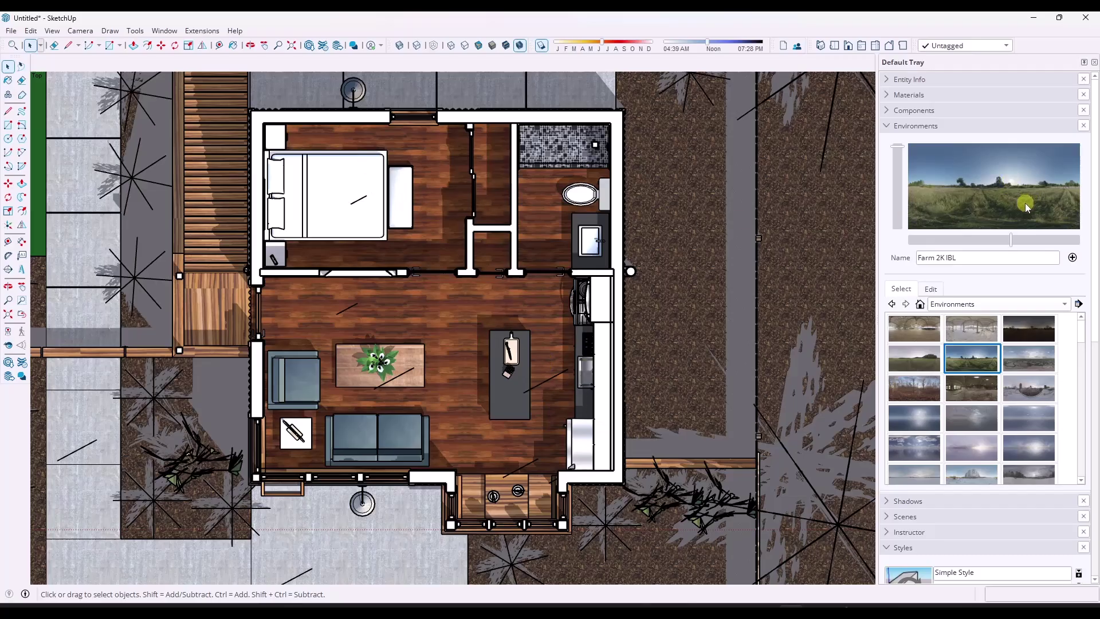
click(480, 45)
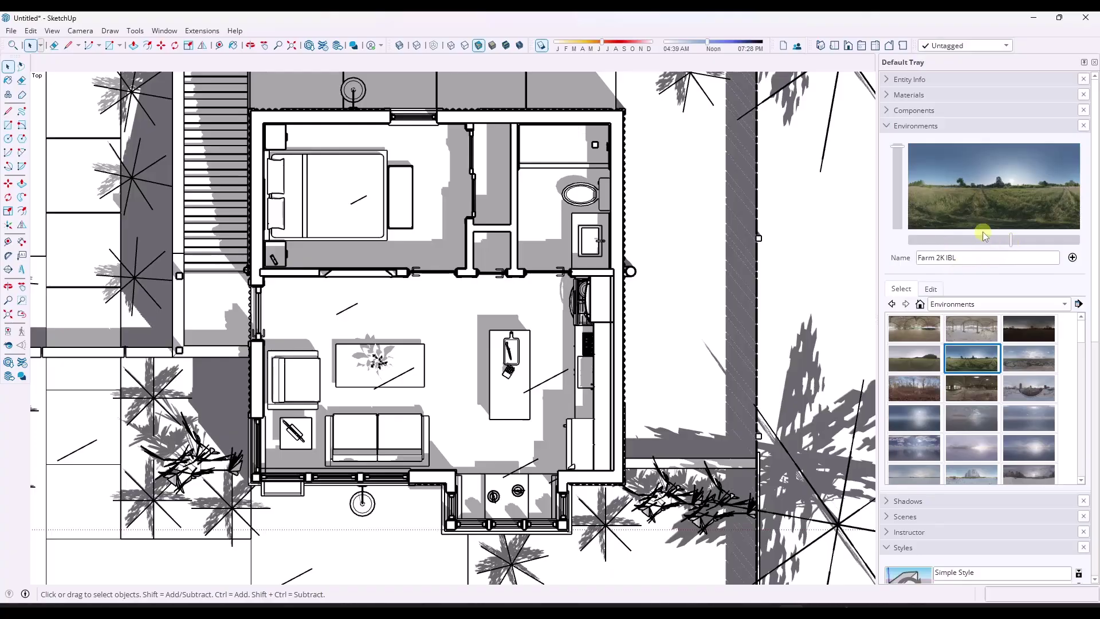
Step: Enable Set Sun Location for Farm 2K IBL and drag the sun high overhead
click(931, 290)
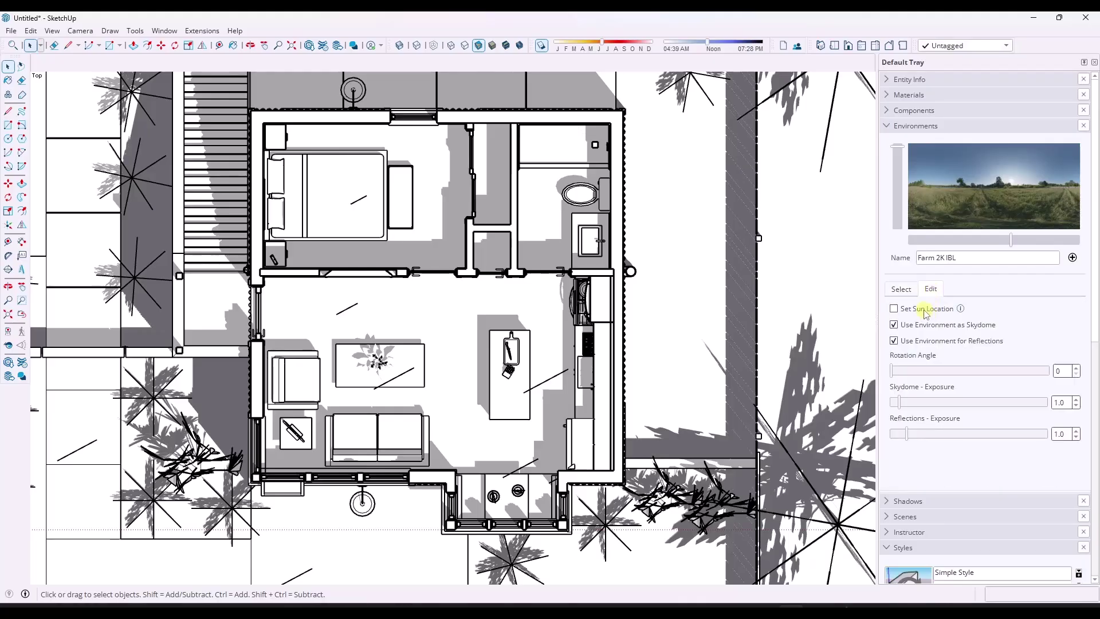
click(925, 311)
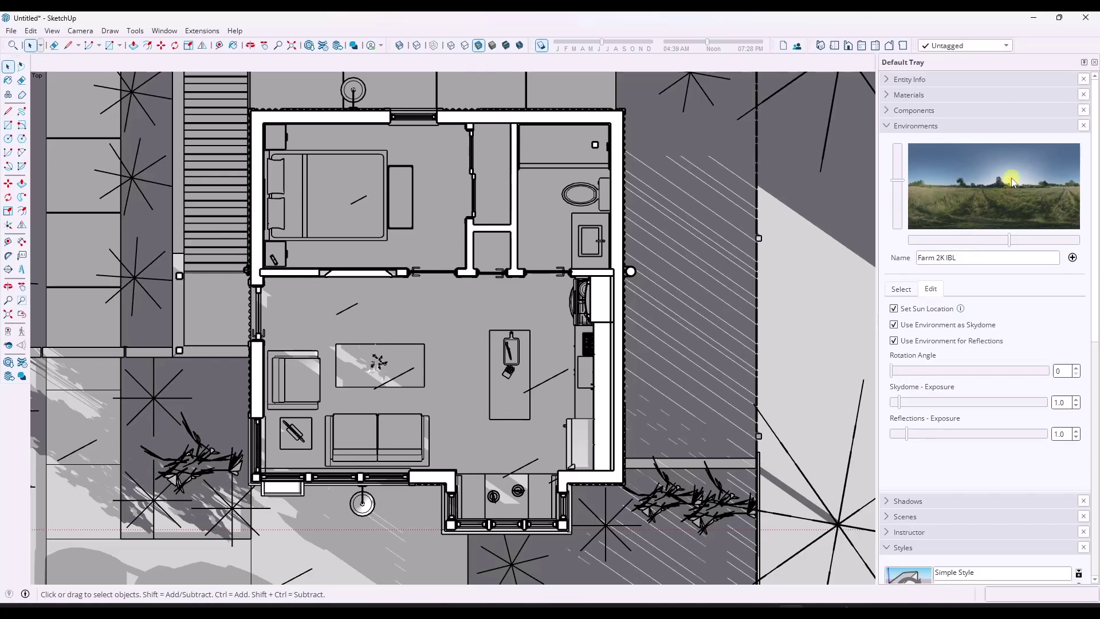
drag(1008, 183, 1012, 181)
drag(1012, 153, 1012, 172)
drag(897, 181, 901, 152)
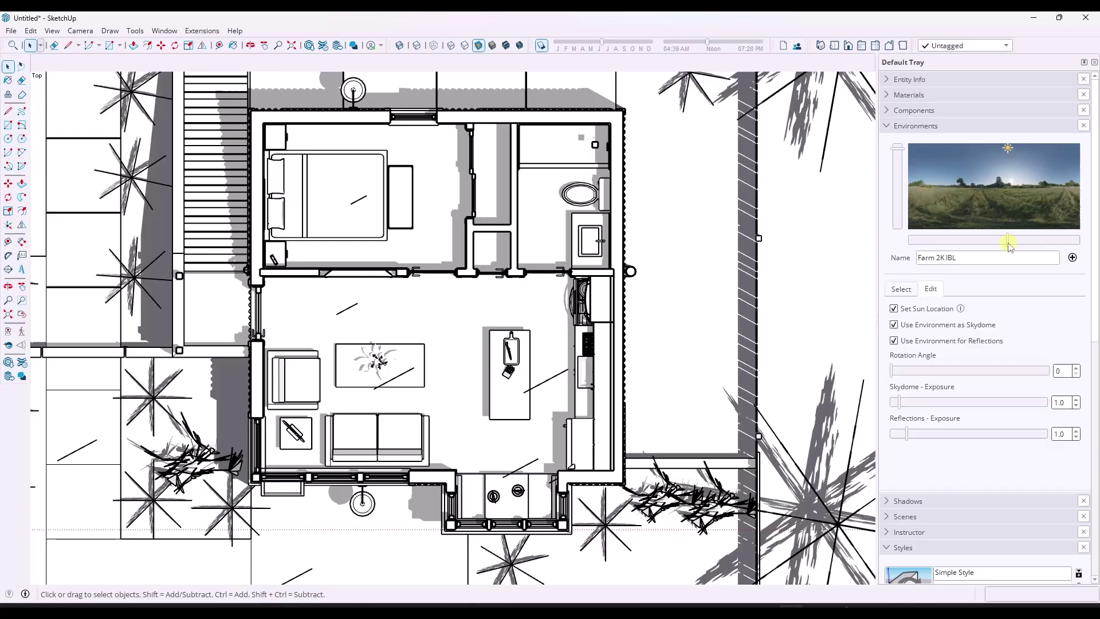
drag(1011, 242, 1011, 243)
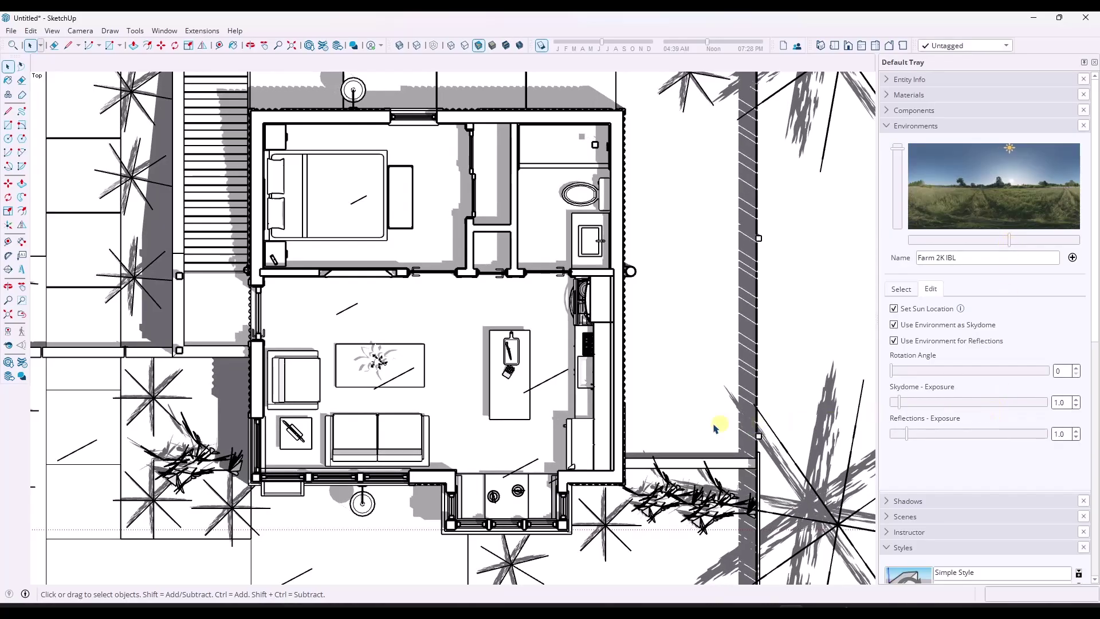
Step: Uncheck Use Environment as Skydome and for Reflections, keeping uniform face shading
click(894, 325)
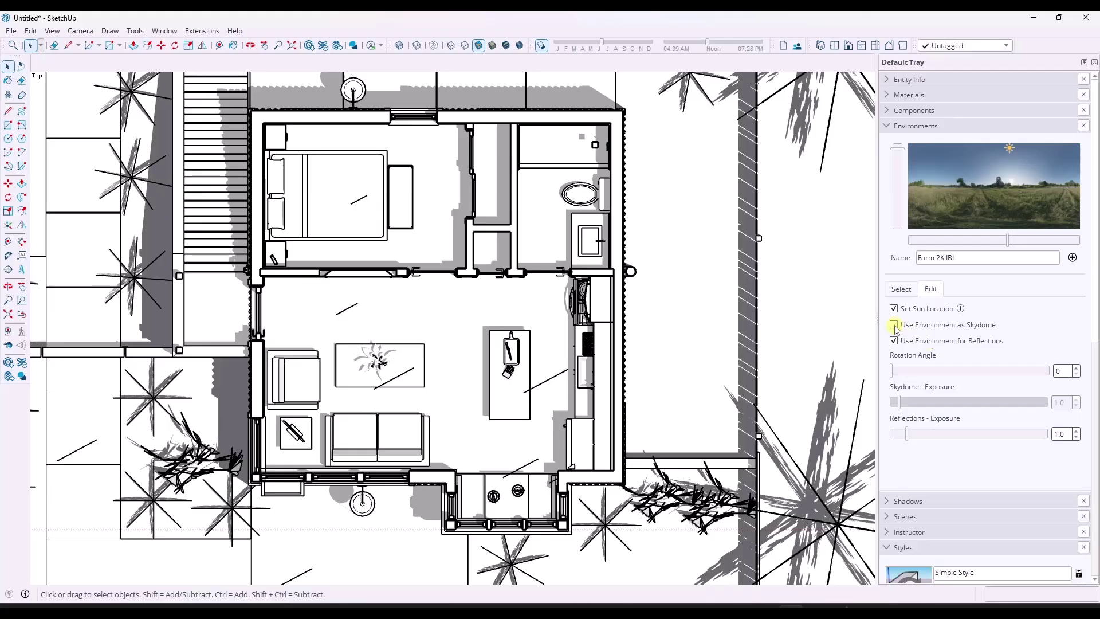
click(894, 341)
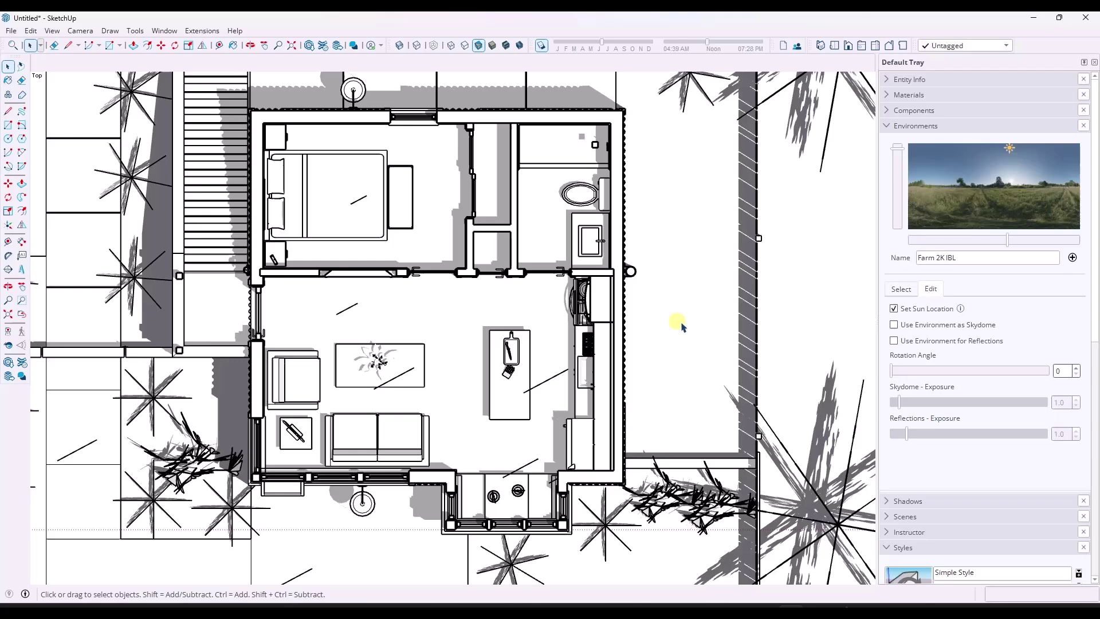
click(479, 46)
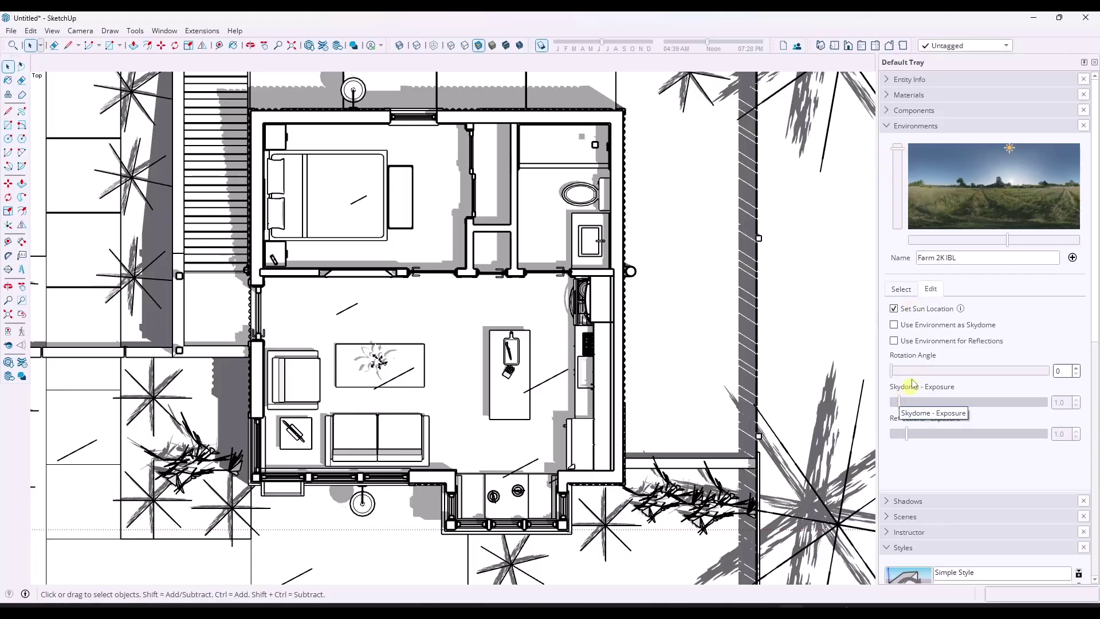
Step: Raise the sun and rotate it right so only thin shadows line the walls
drag(898, 159, 898, 151)
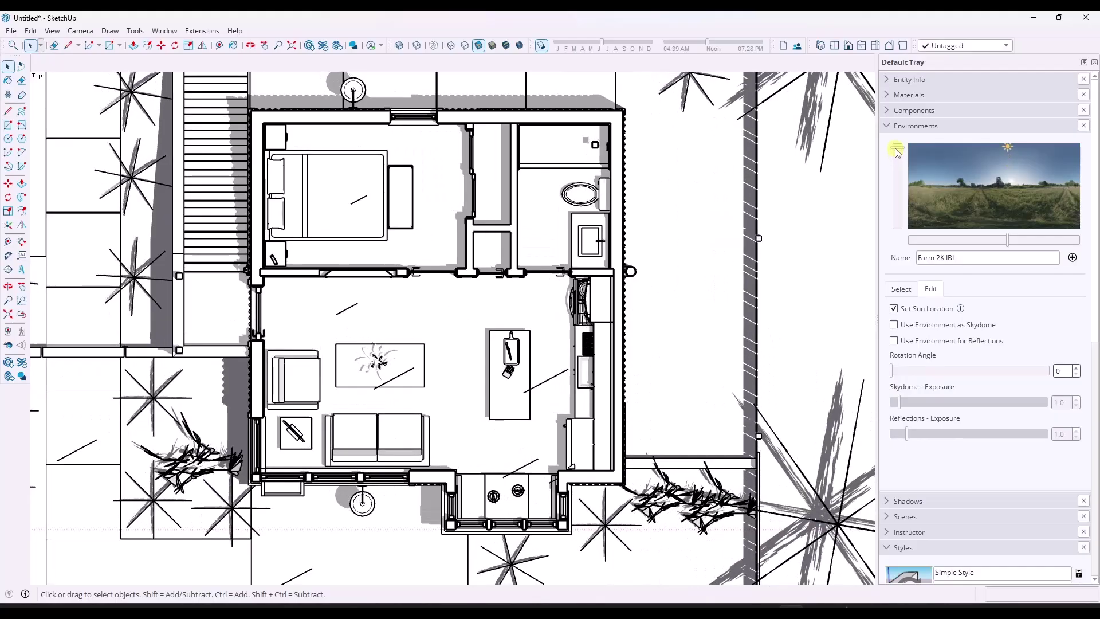
drag(1009, 241, 1014, 241)
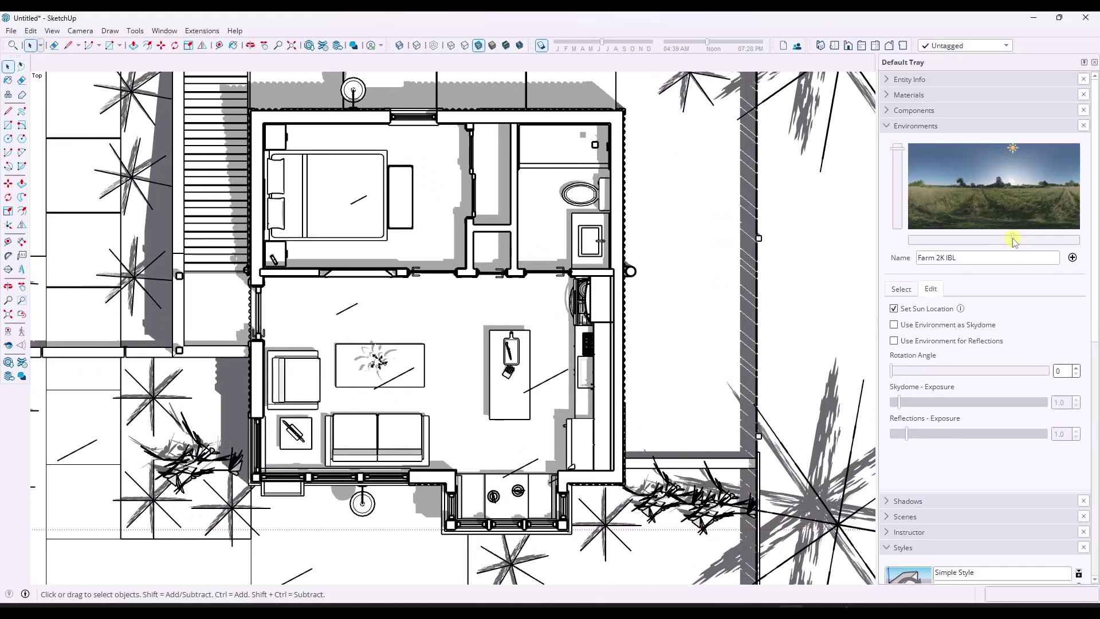
click(897, 149)
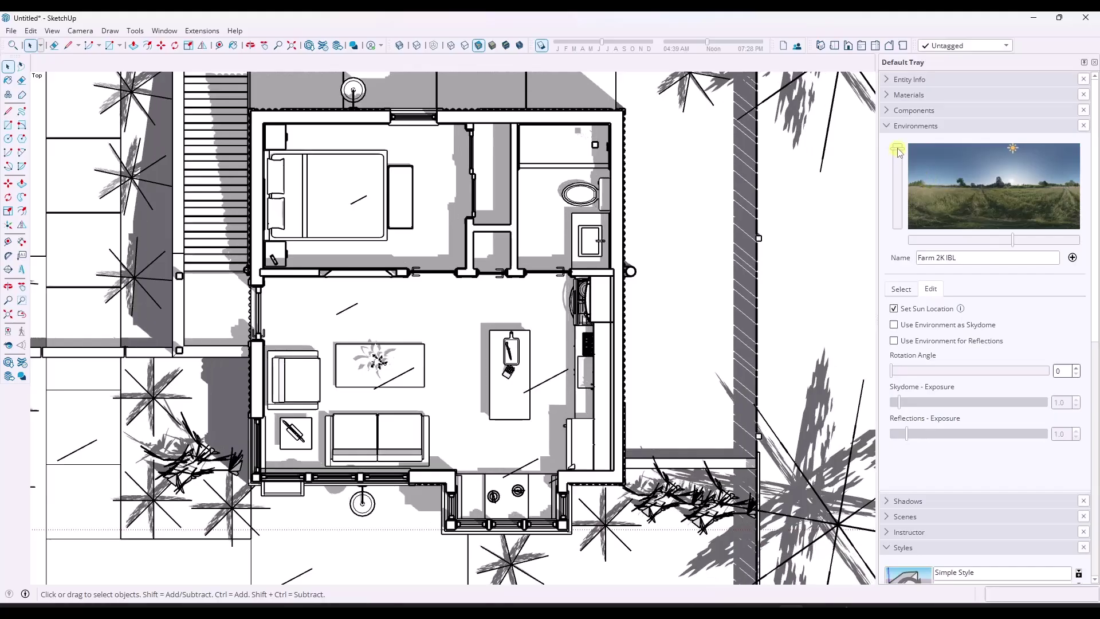
drag(898, 151, 899, 148)
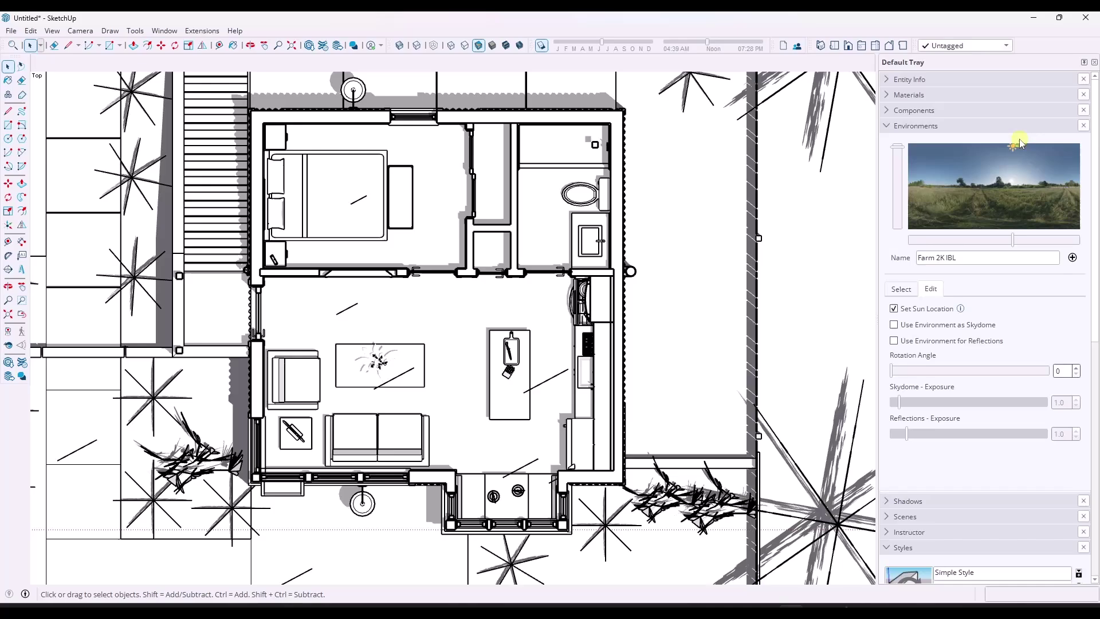
mouse_move(1014, 149)
mouse_down()
mouse_move(1032, 160)
mouse_move(935, 179)
mouse_move(1004, 148)
mouse_up()
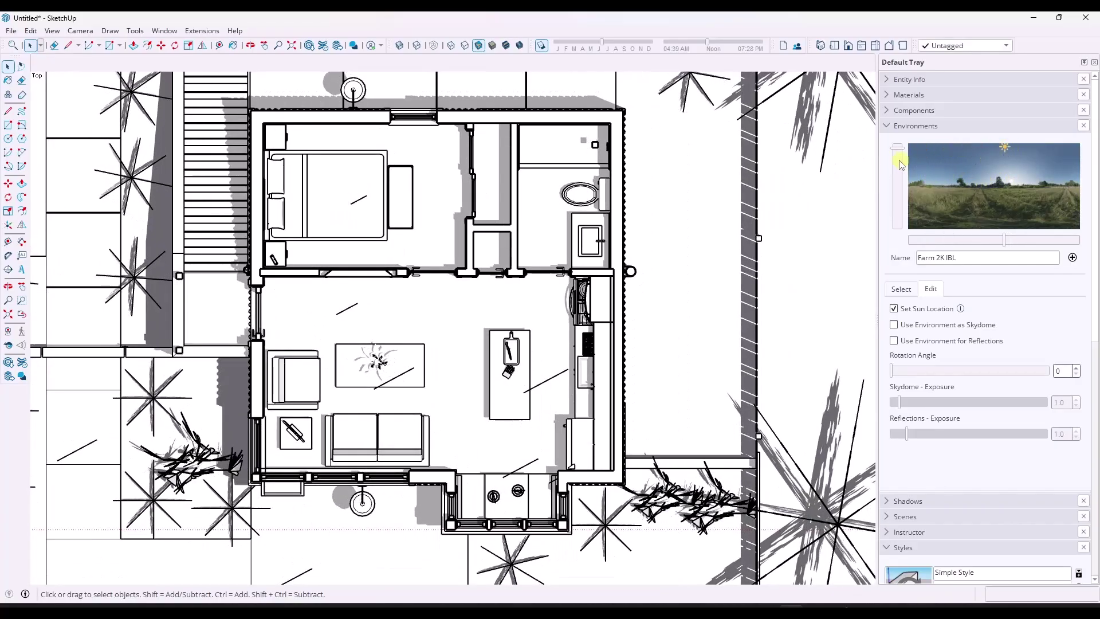
drag(1003, 241, 1016, 240)
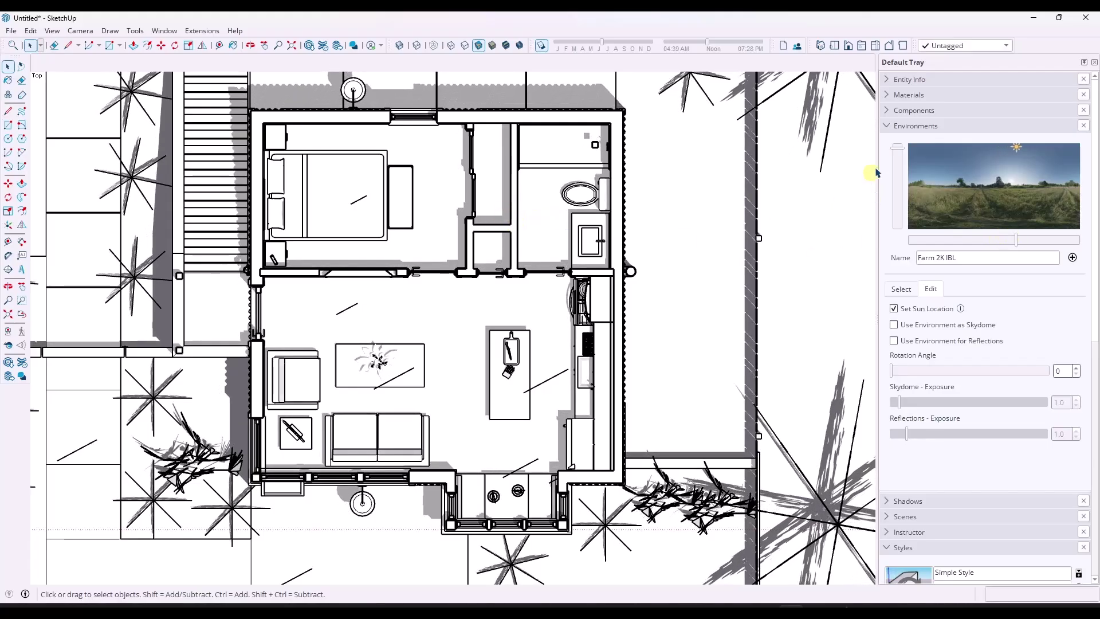
drag(897, 152, 898, 151)
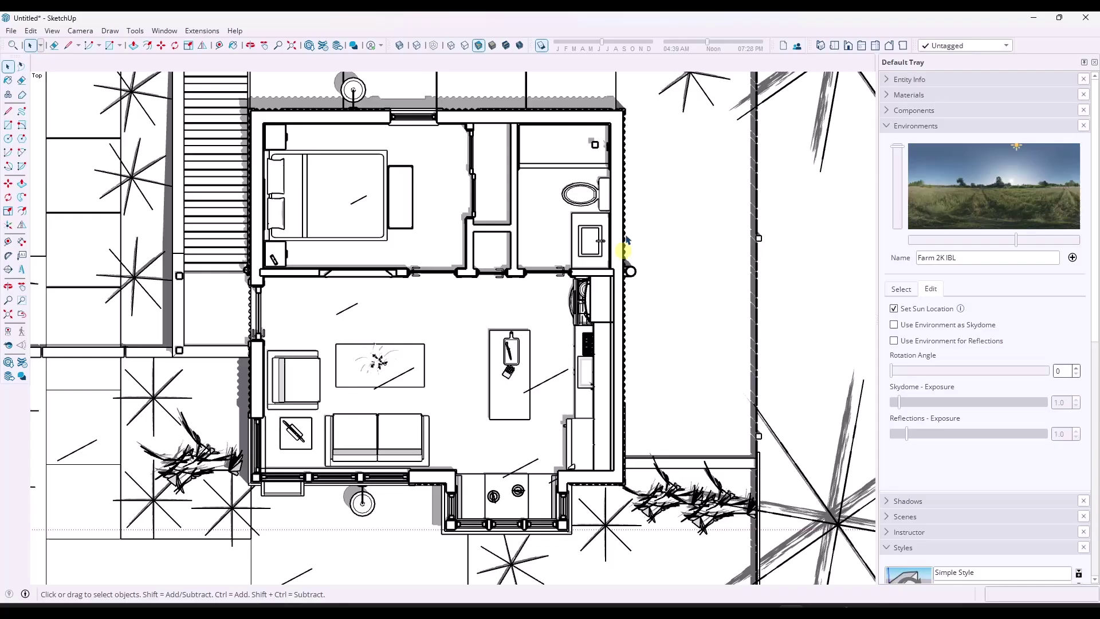
Step: Add Scene 1 from the current view, saving the style changes as a new style
click(52, 30)
mouse_move(75, 264)
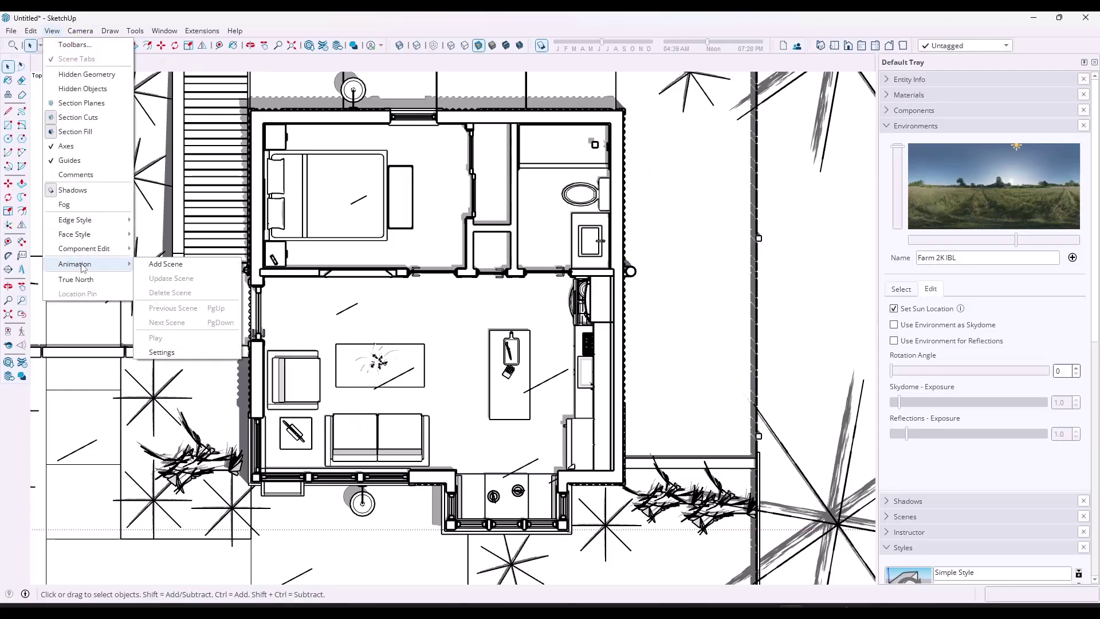
click(167, 264)
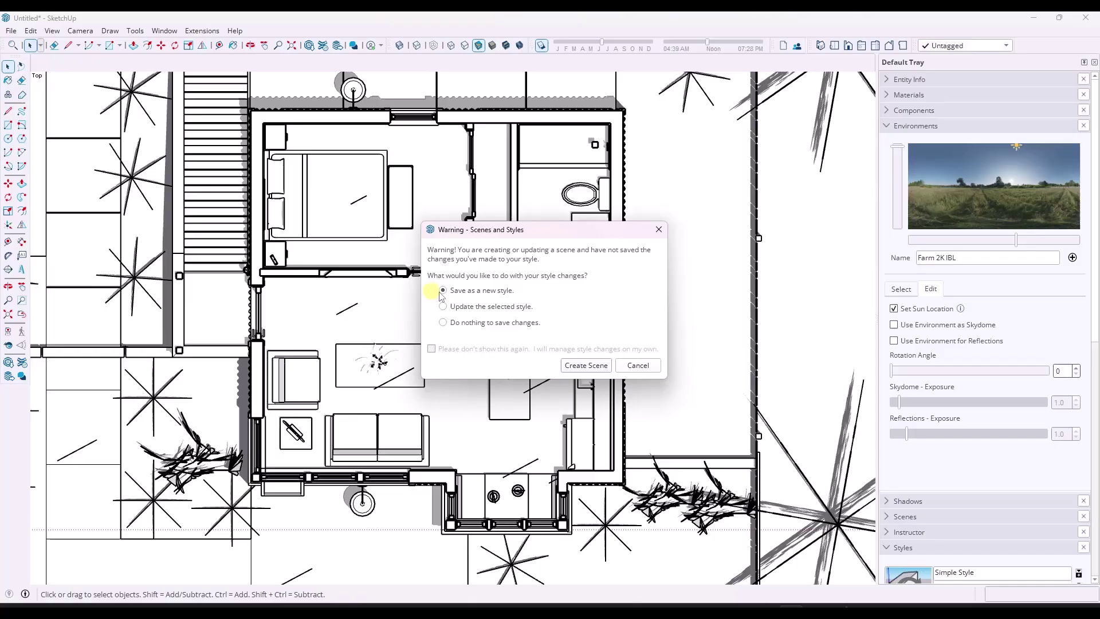
click(586, 367)
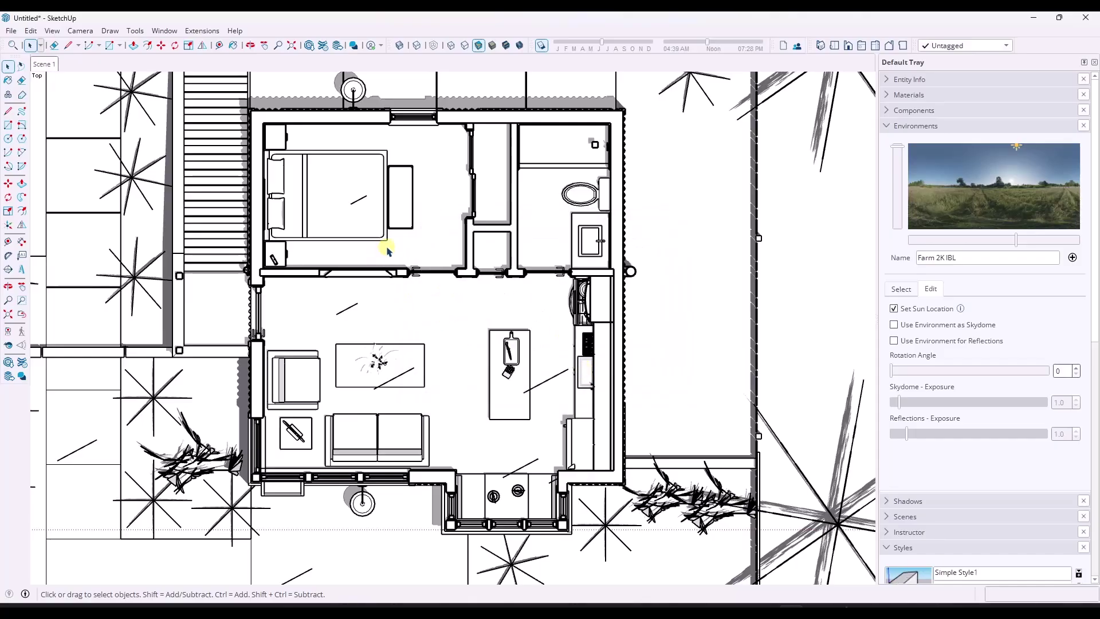
Step: Switch to Front view, show section planes, and orbit to an aerial view of the neighbourhood
click(848, 46)
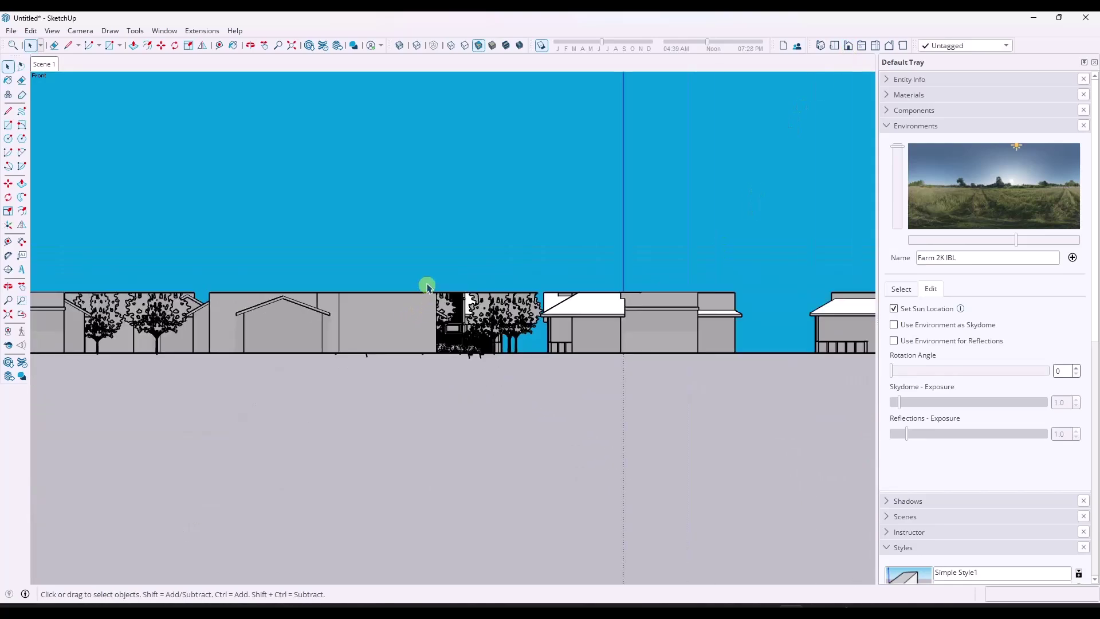
click(51, 31)
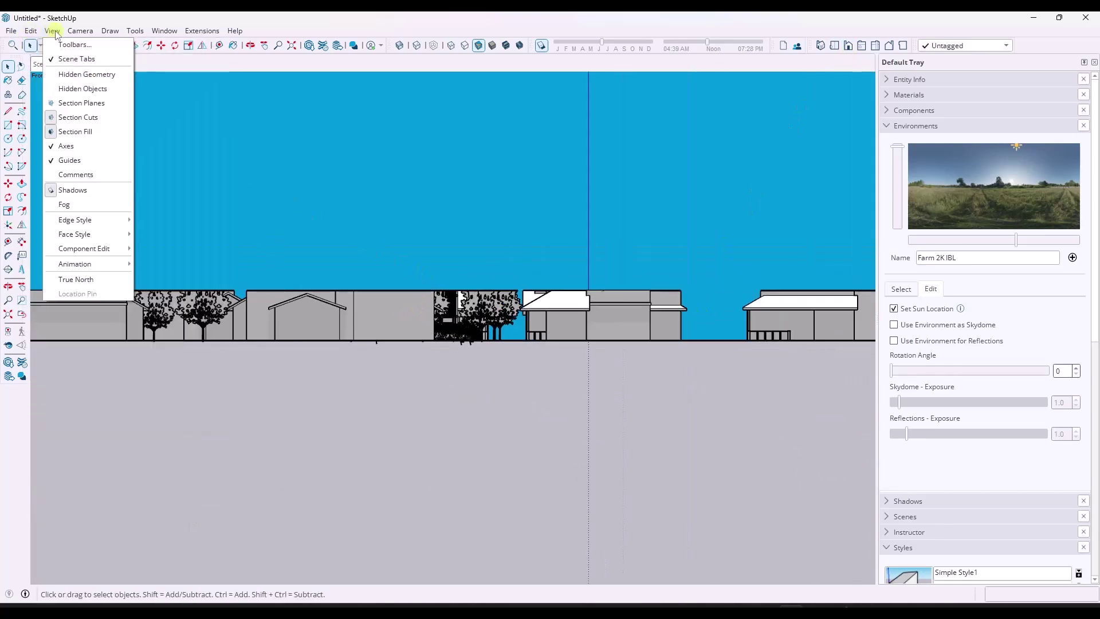
click(61, 103)
middle_drag(422, 287, 388, 360)
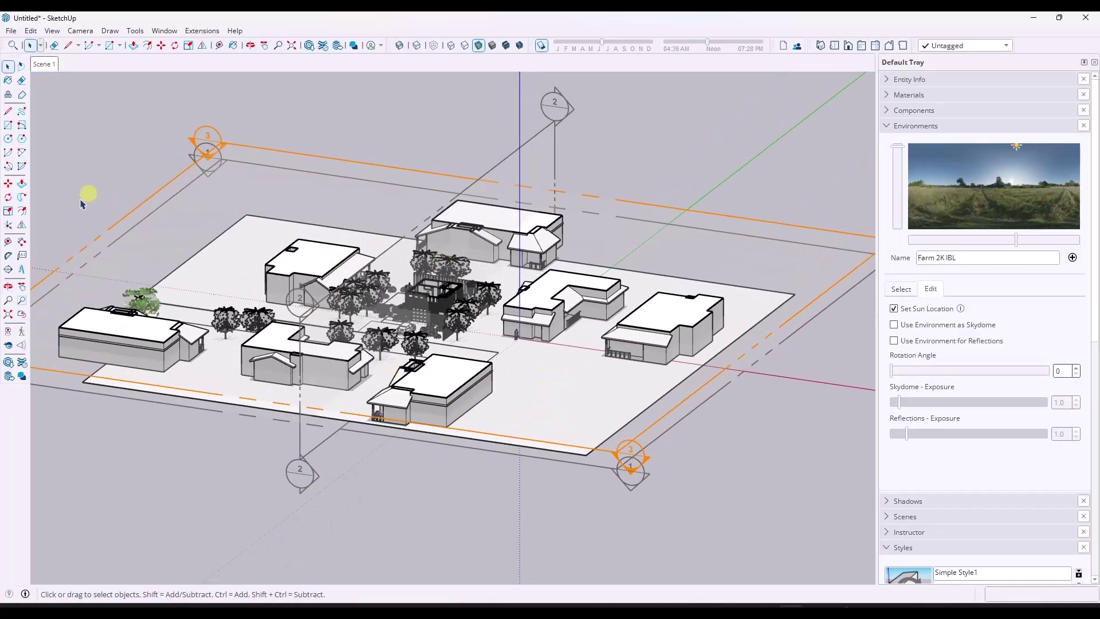
Step: Place a section plane named Section 4 at the car in front of the DADU house
click(8, 269)
scroll(421, 321, up, 8)
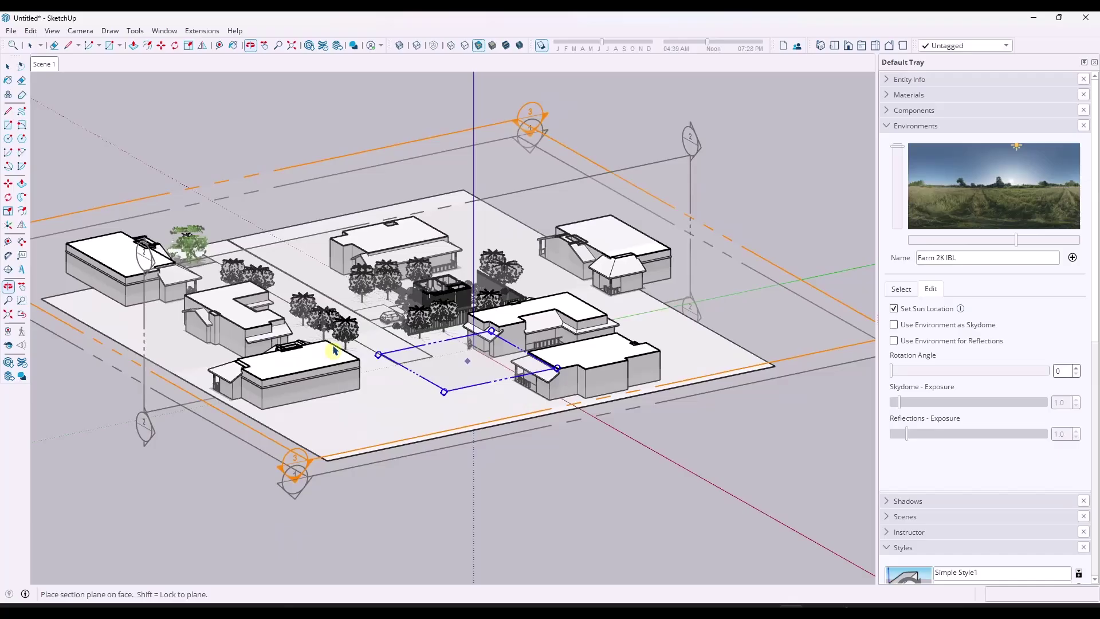
scroll(424, 301, up, 2)
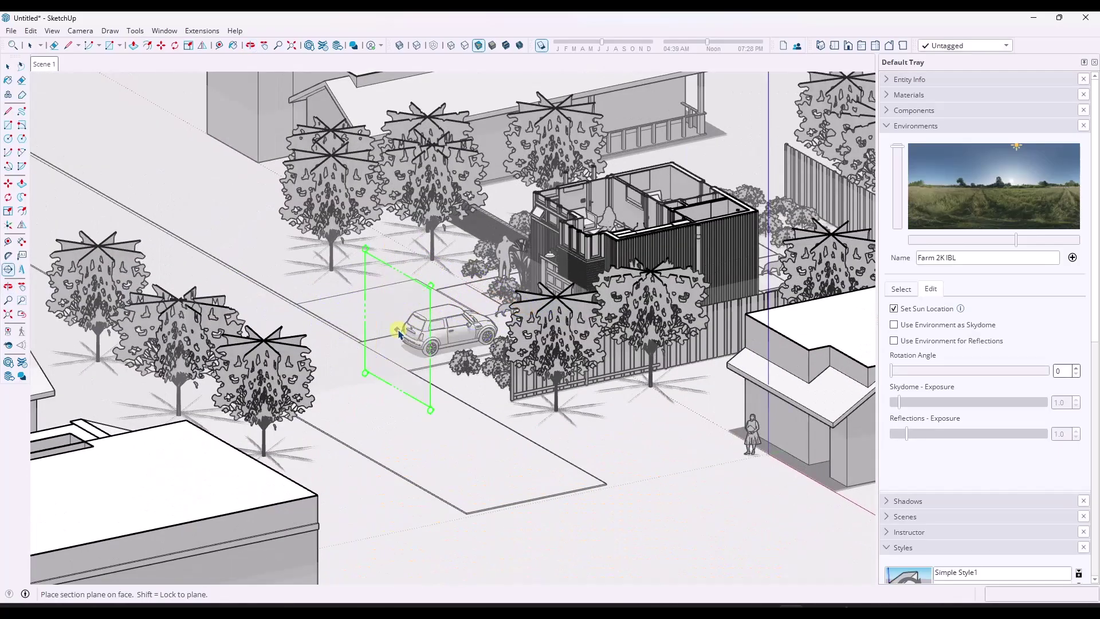
click(394, 337)
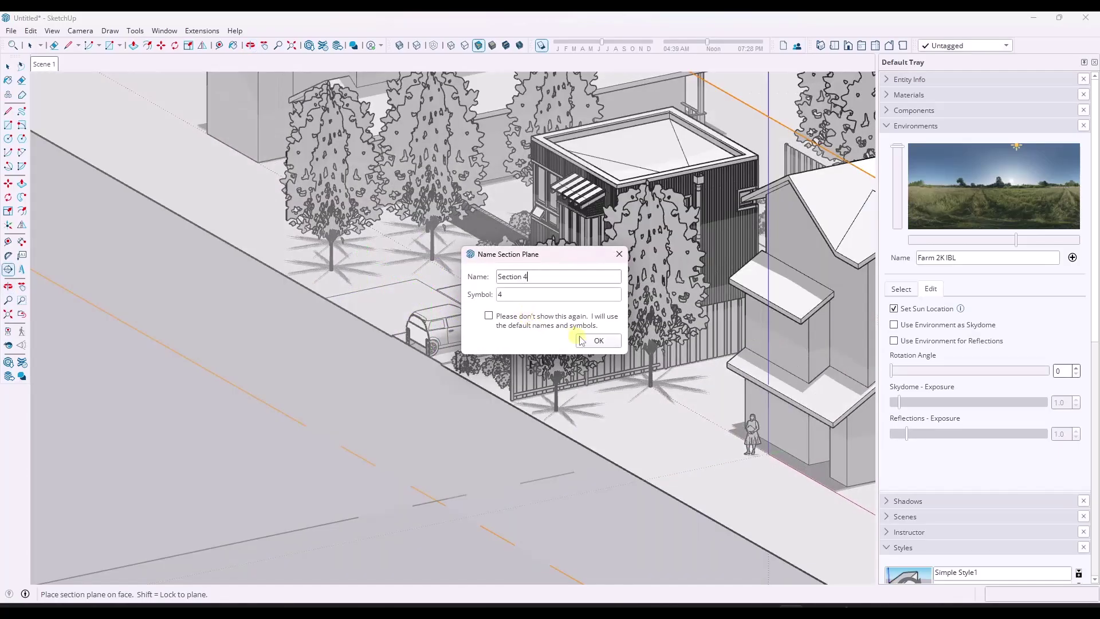
click(596, 341)
Step: Select the site ground, neighbouring house and section plane 4, then start moving the plane
key(space)
scroll(401, 317, down, 5)
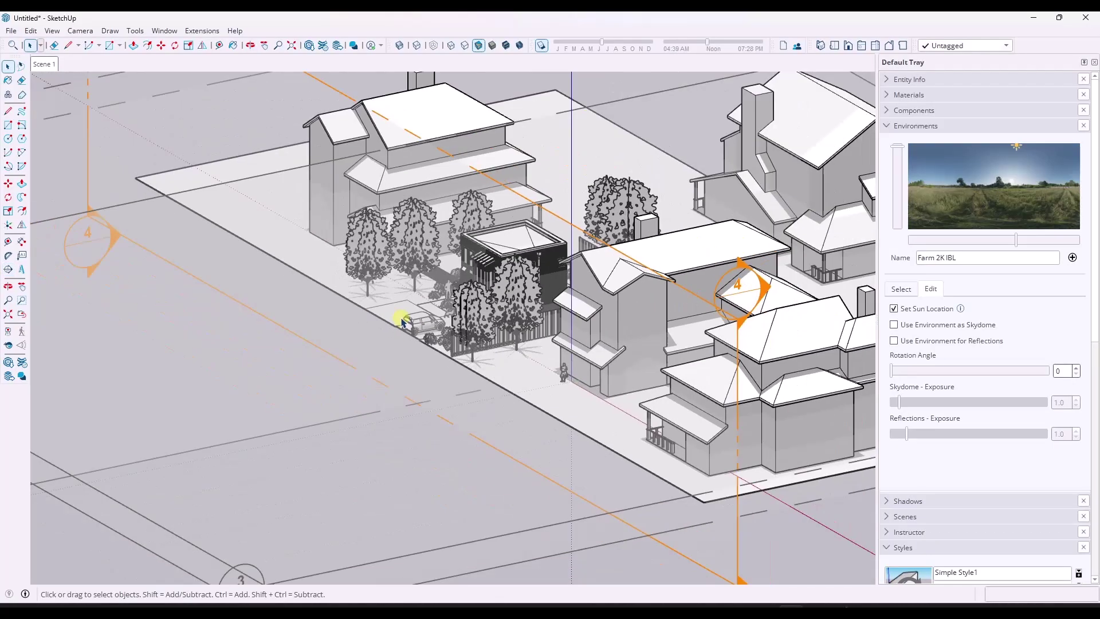
click(401, 373)
click(654, 278)
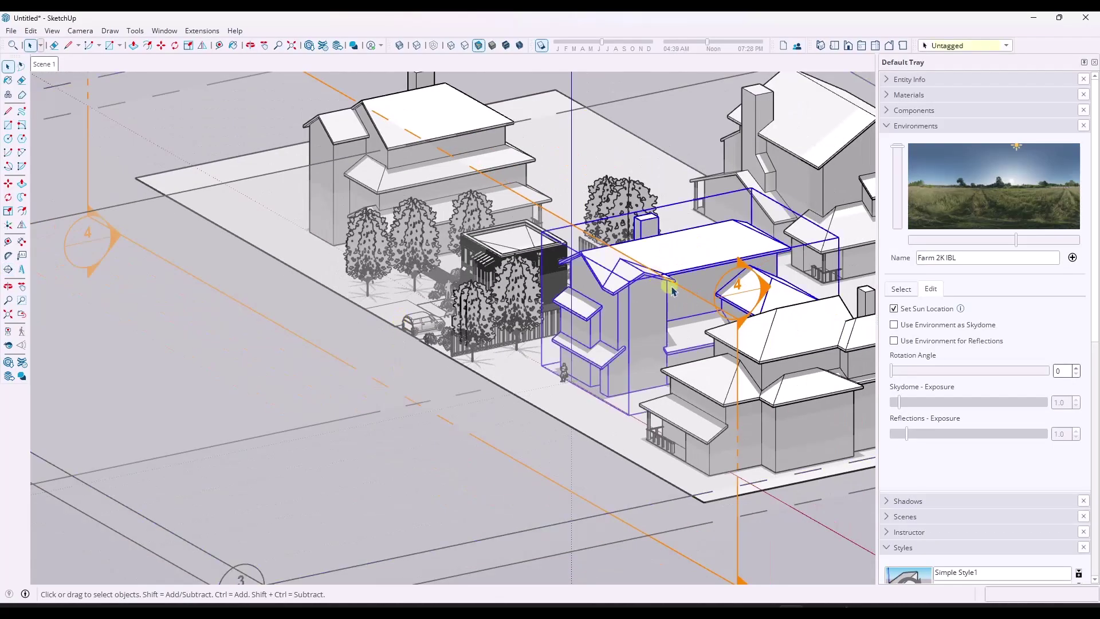
click(731, 308)
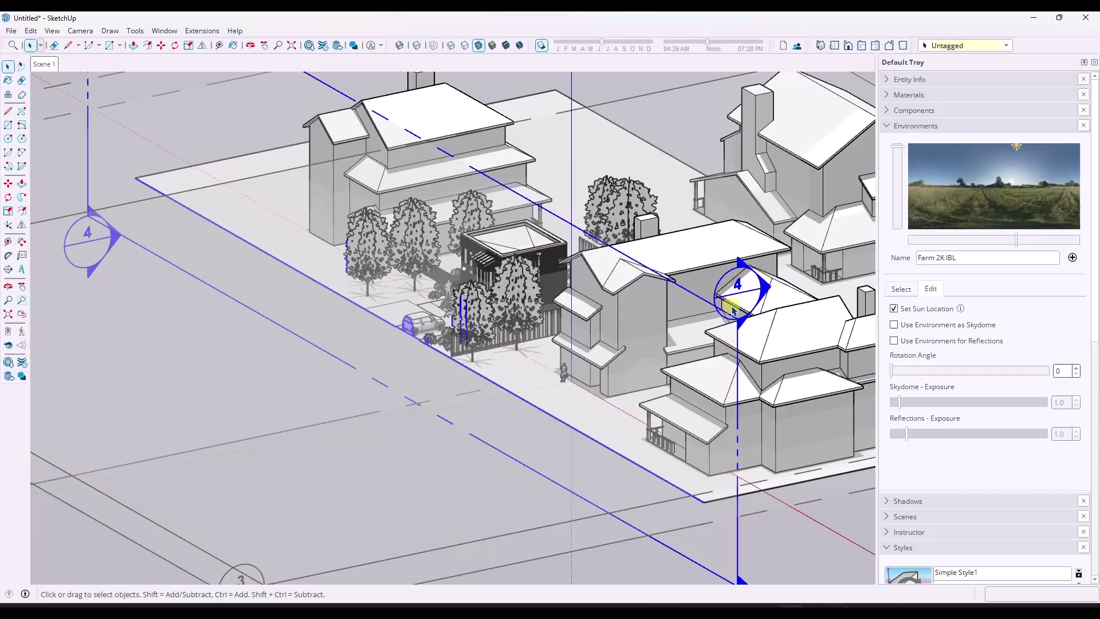
key(m)
click(731, 308)
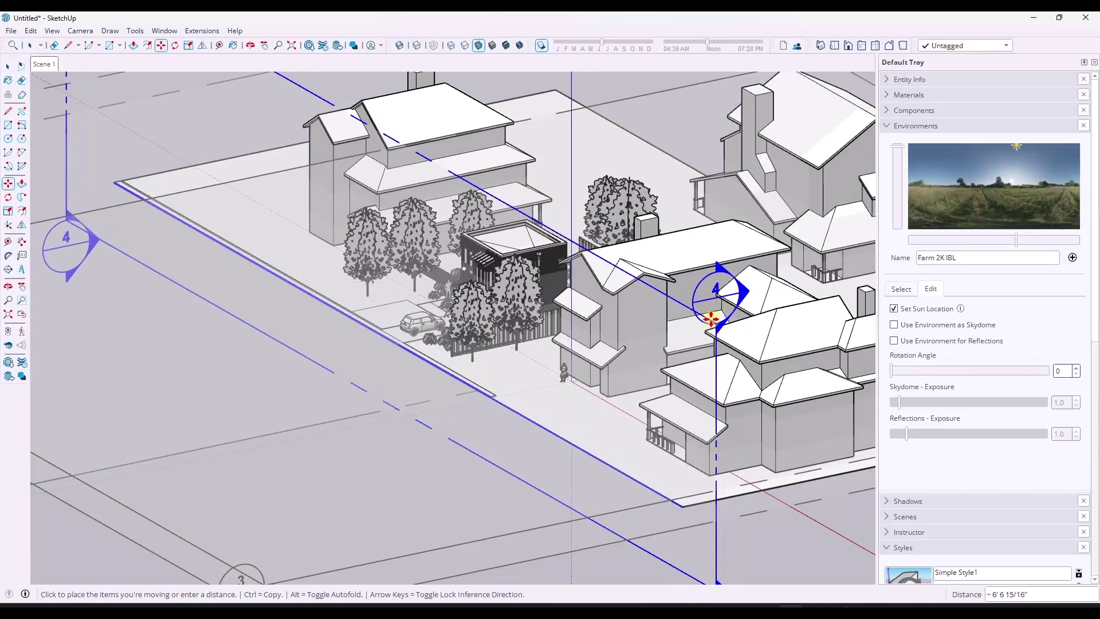
Step: Turn the active section cut off for section plane 4, then back on
right_click(709, 325)
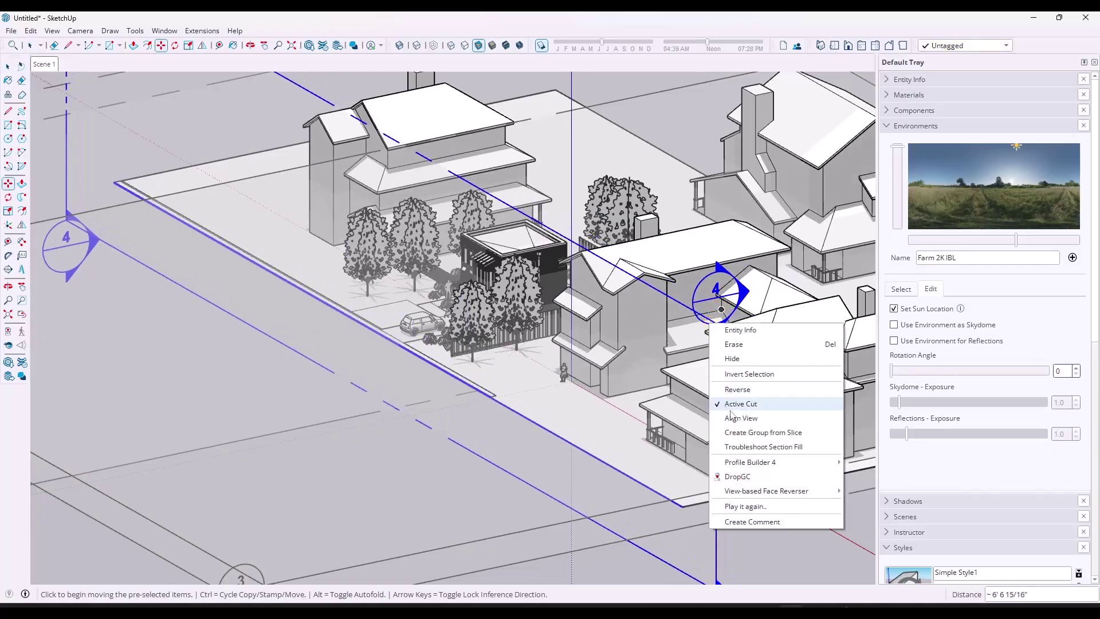
click(729, 406)
click(708, 350)
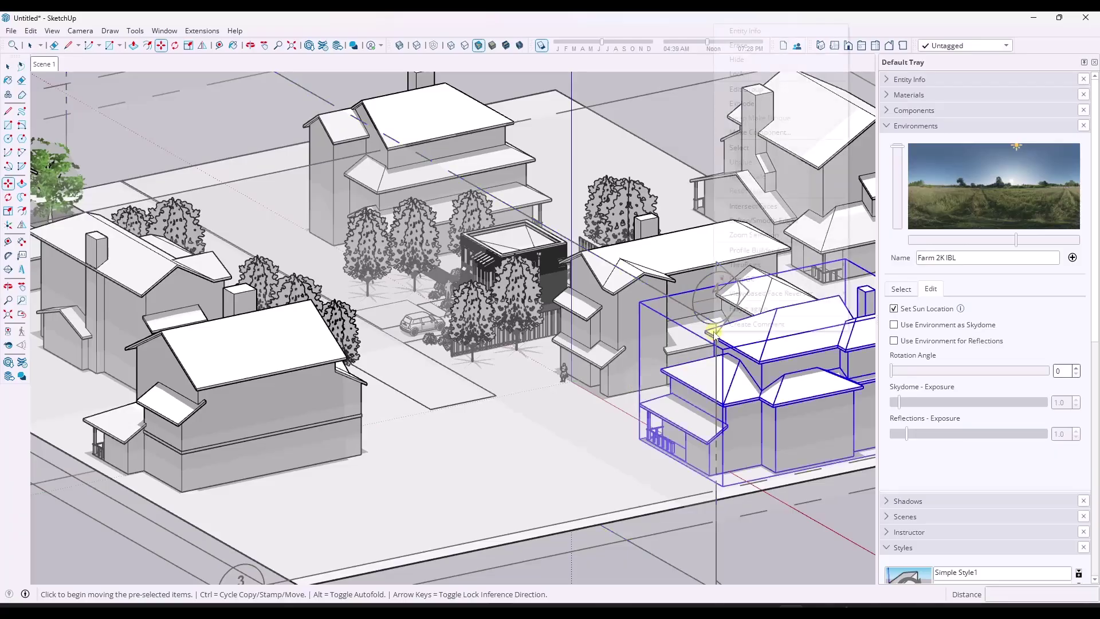
right_click(712, 334)
right_click(694, 301)
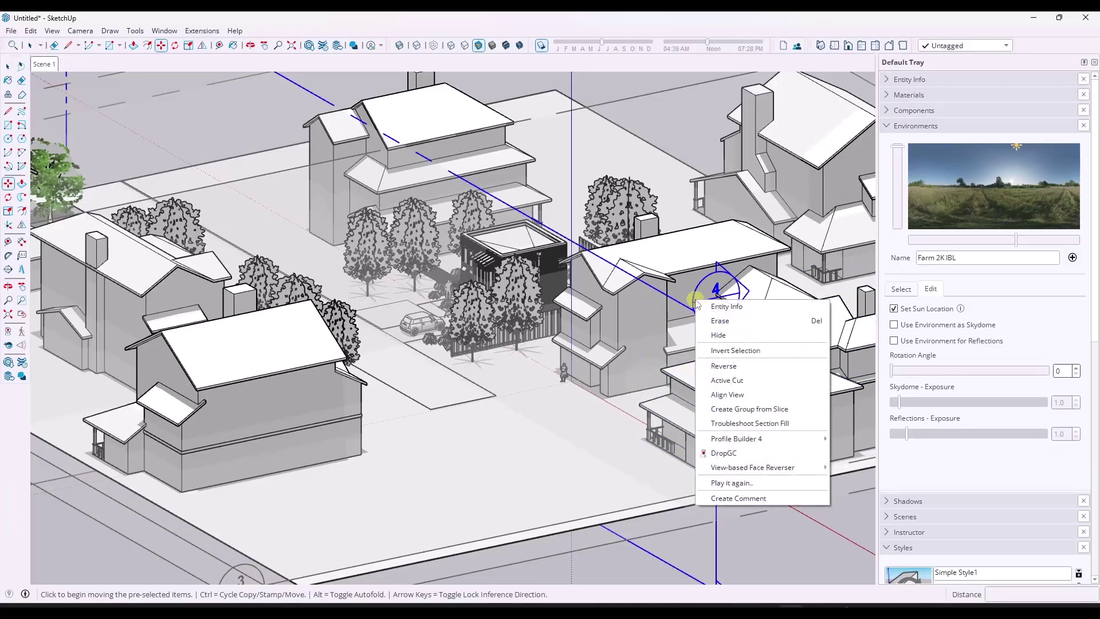
click(732, 380)
Step: Align the view to section plane 4 and zoom in on the DADU front facade
right_click(665, 305)
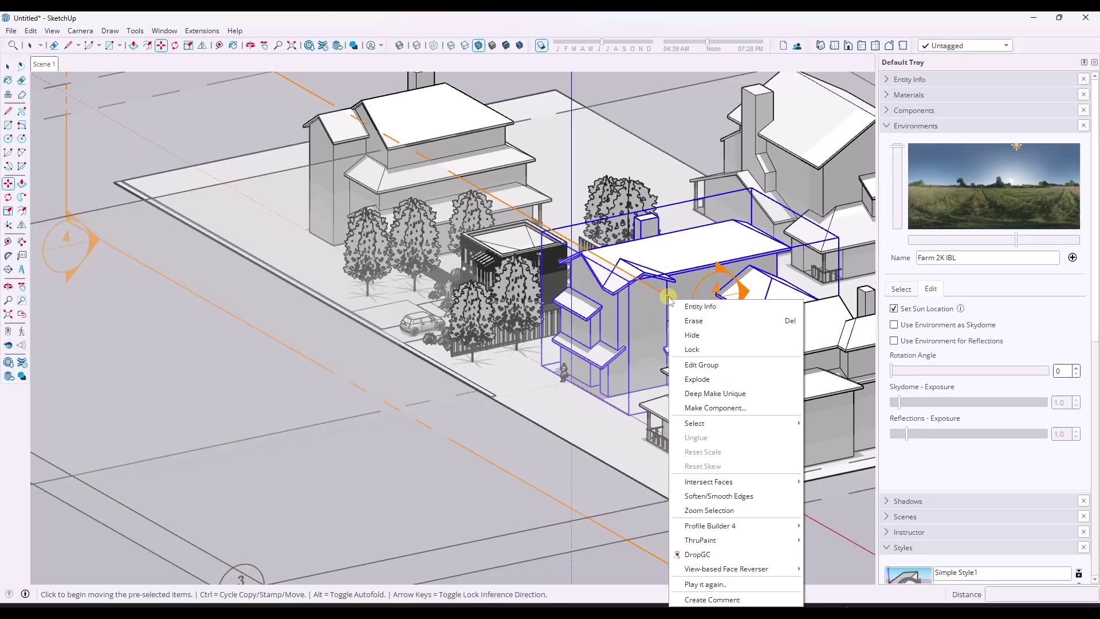
right_click(670, 299)
click(700, 392)
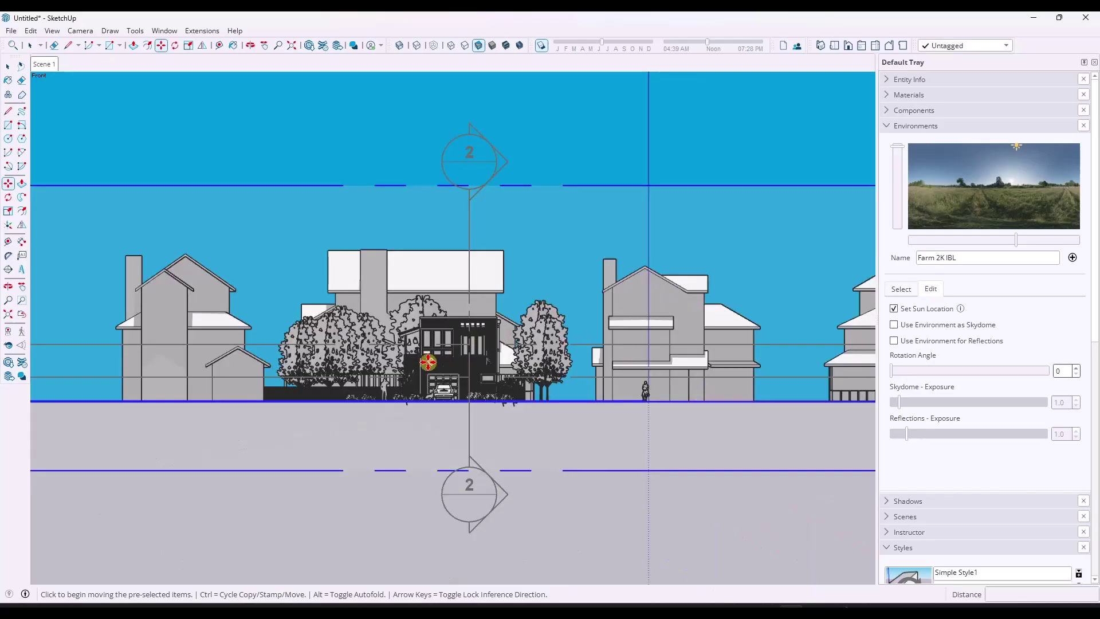
scroll(428, 374, up, 4)
scroll(501, 395, up, 6)
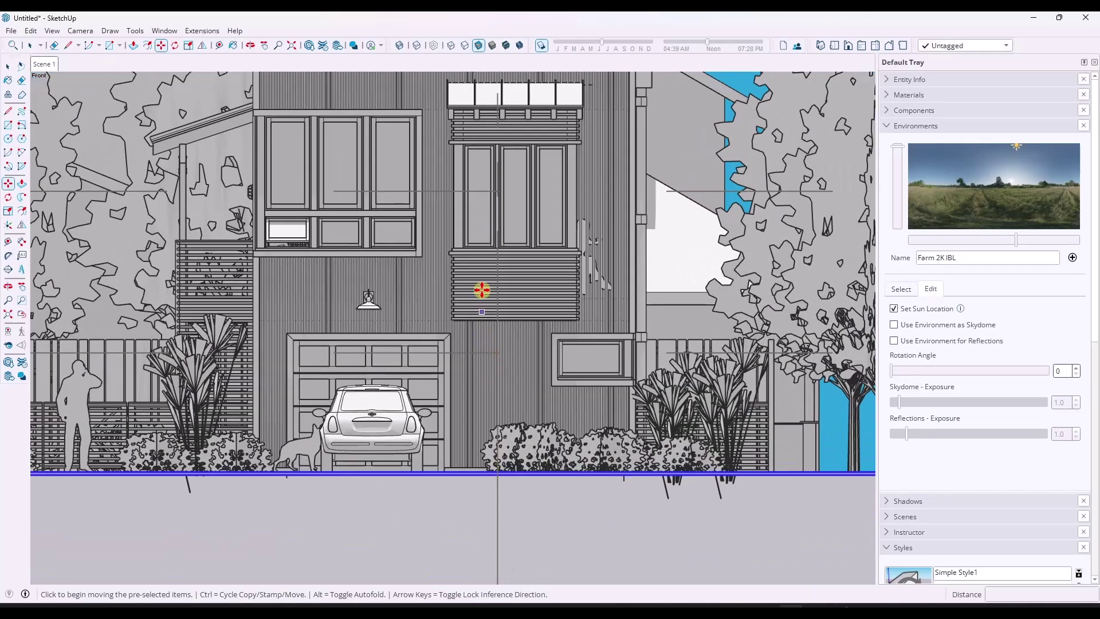
scroll(515, 213, up, 6)
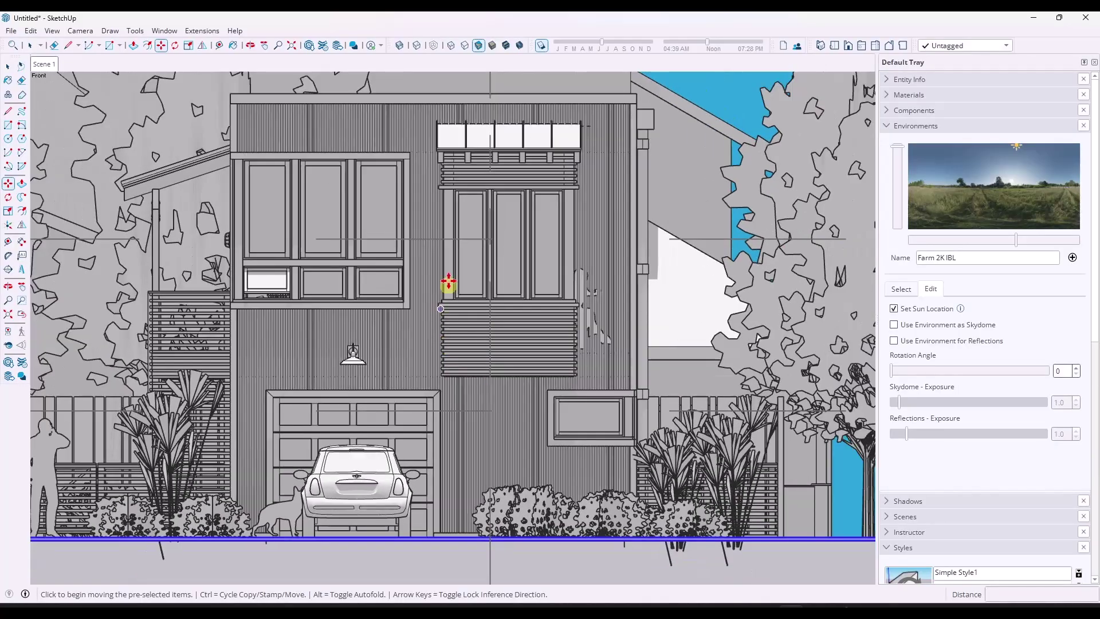
Step: Hide the section plane lines and collapse the Environments panel
click(52, 30)
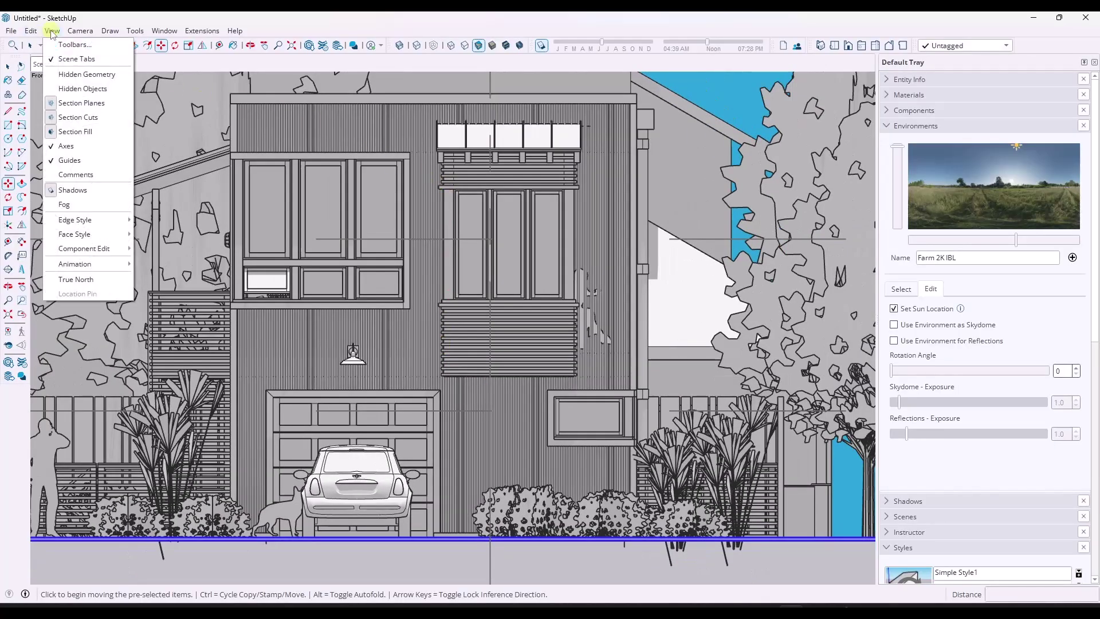
click(75, 90)
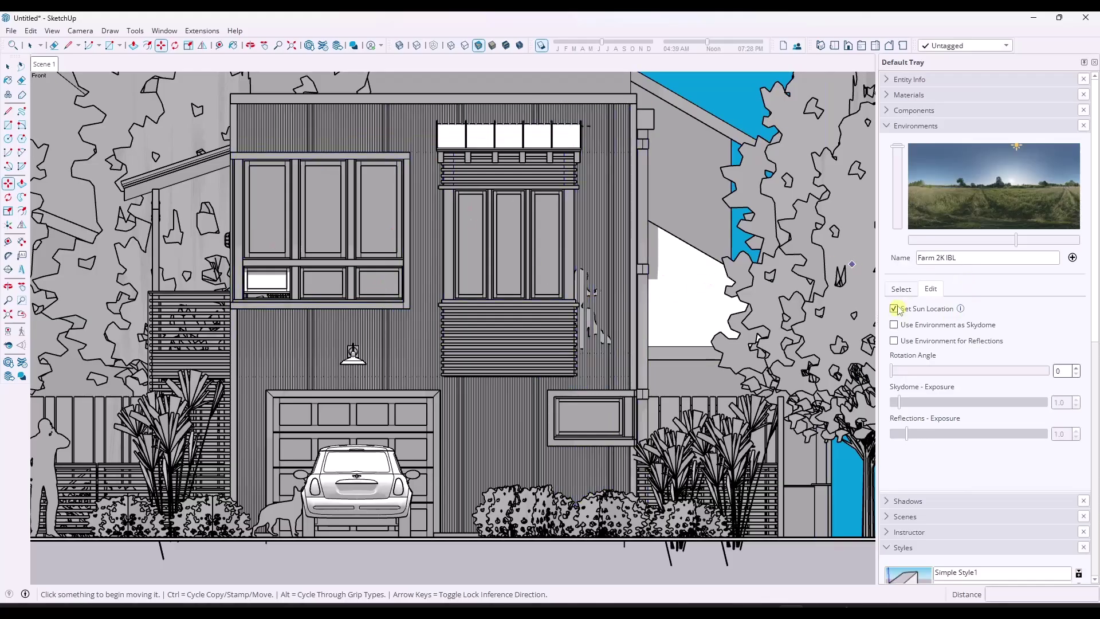
click(885, 127)
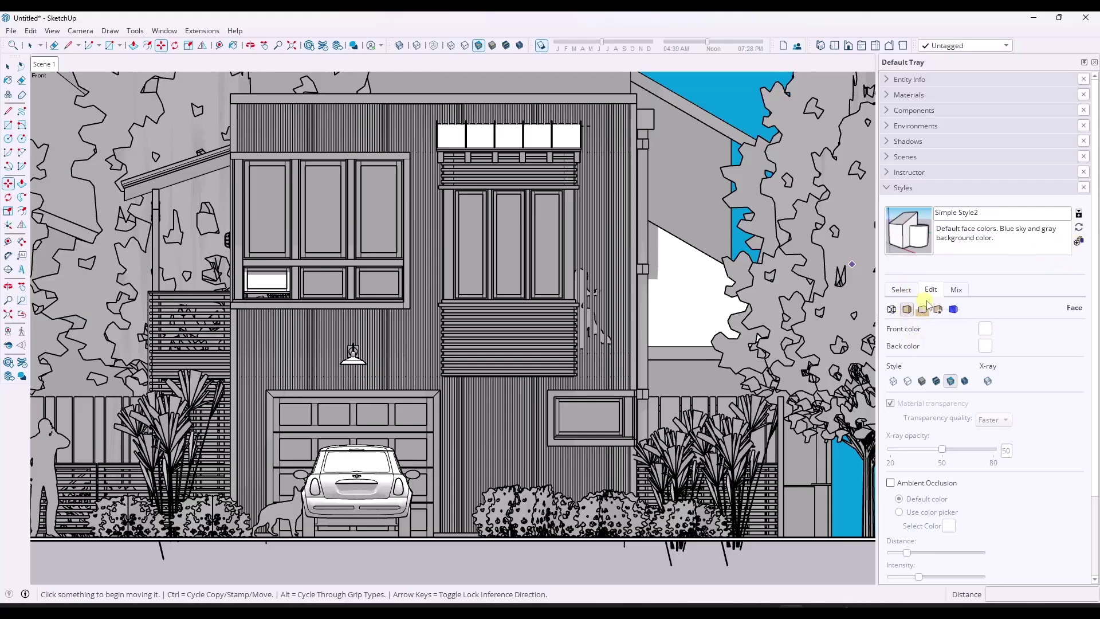
Step: Uncheck Section Fill in the style's Modeling settings and update Simple Style2
click(953, 309)
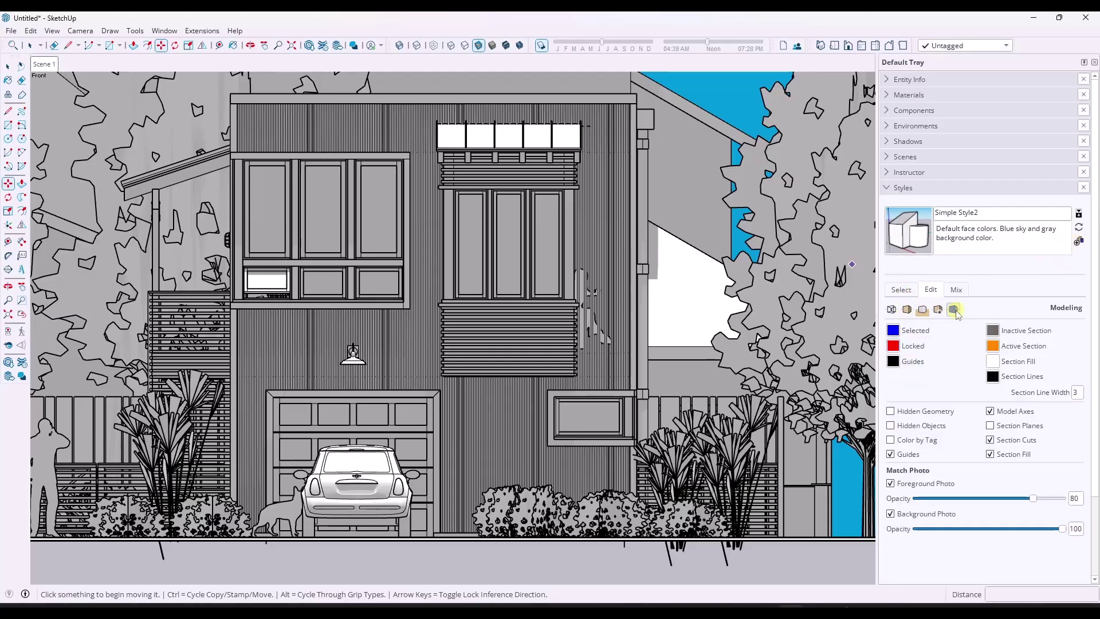
click(990, 454)
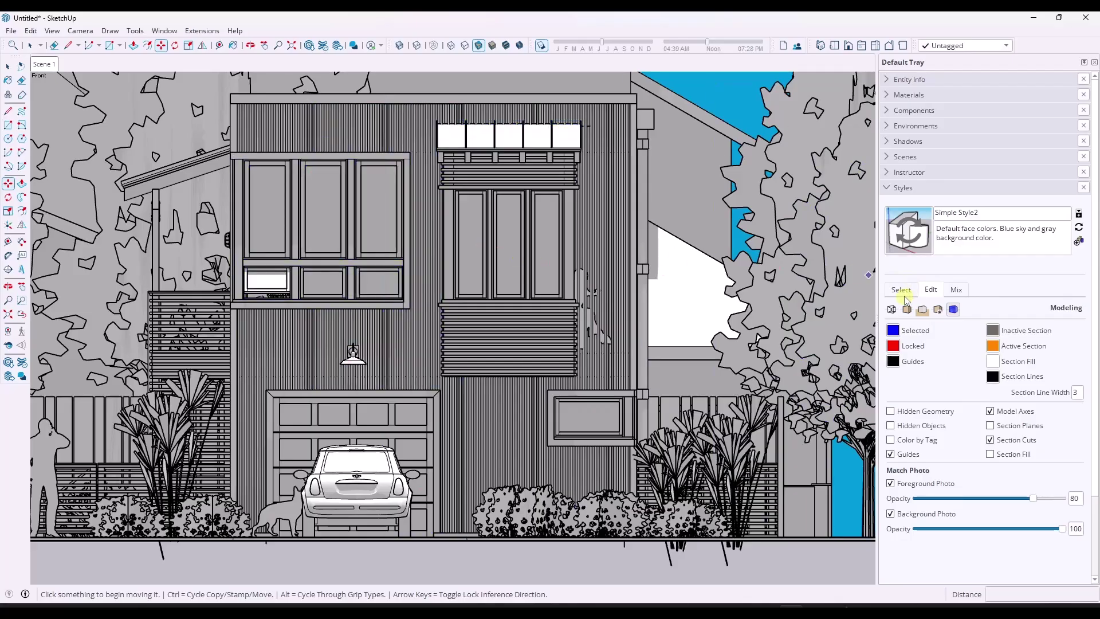
click(908, 232)
click(892, 126)
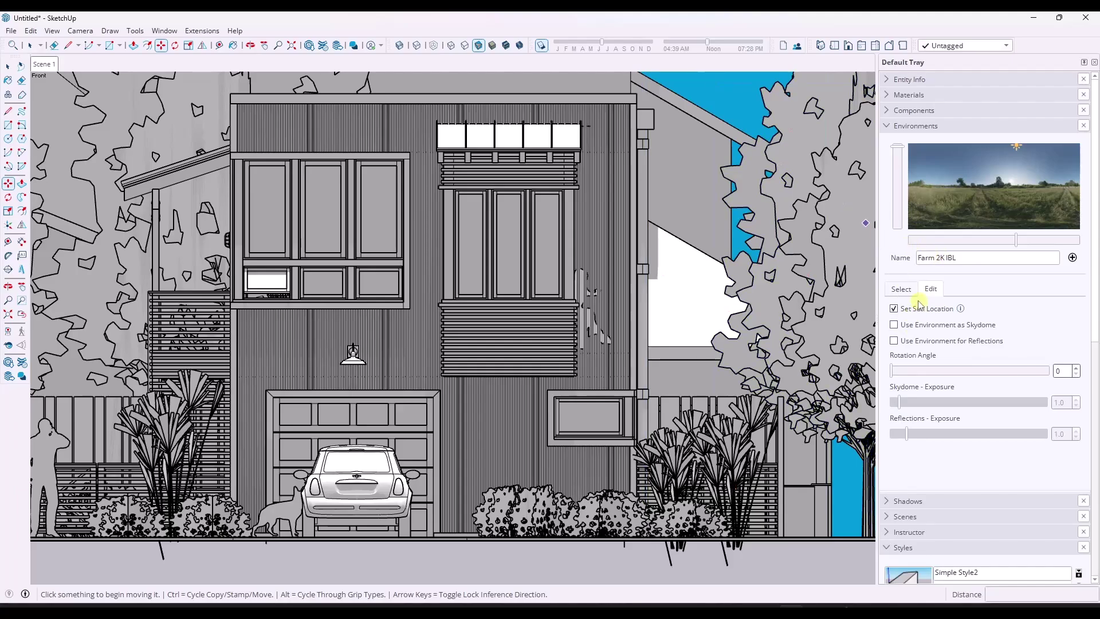
Step: Use the Farm 2K IBL sun for shadows, shifting it right and adjusting its elevation and rotation
click(1006, 174)
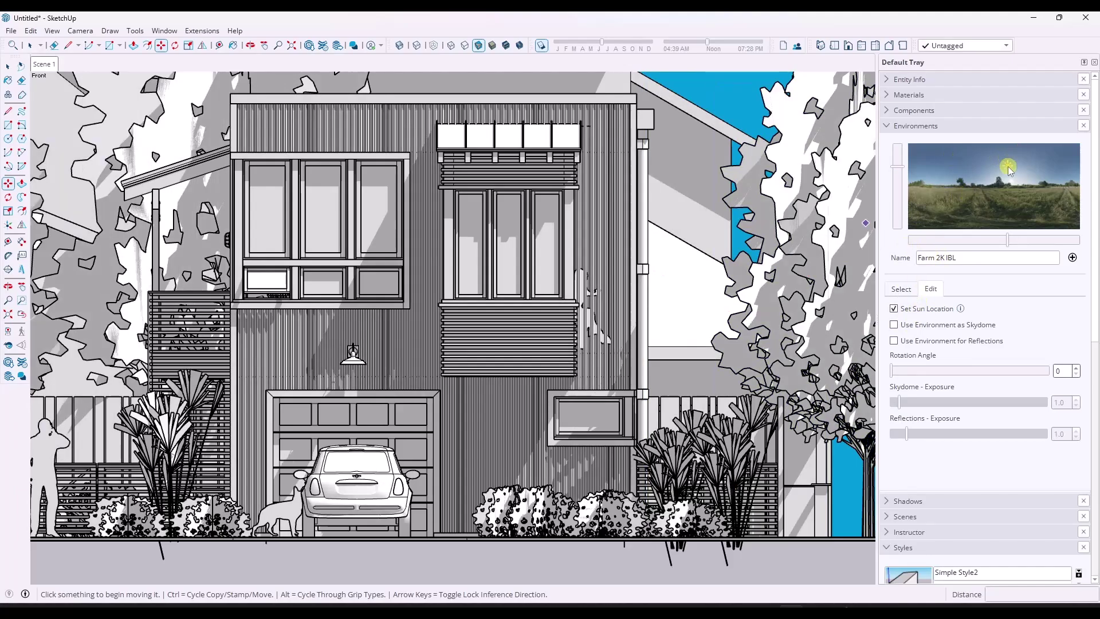
mouse_move(1006, 173)
mouse_down()
mouse_move(1019, 162)
mouse_move(1016, 174)
mouse_up()
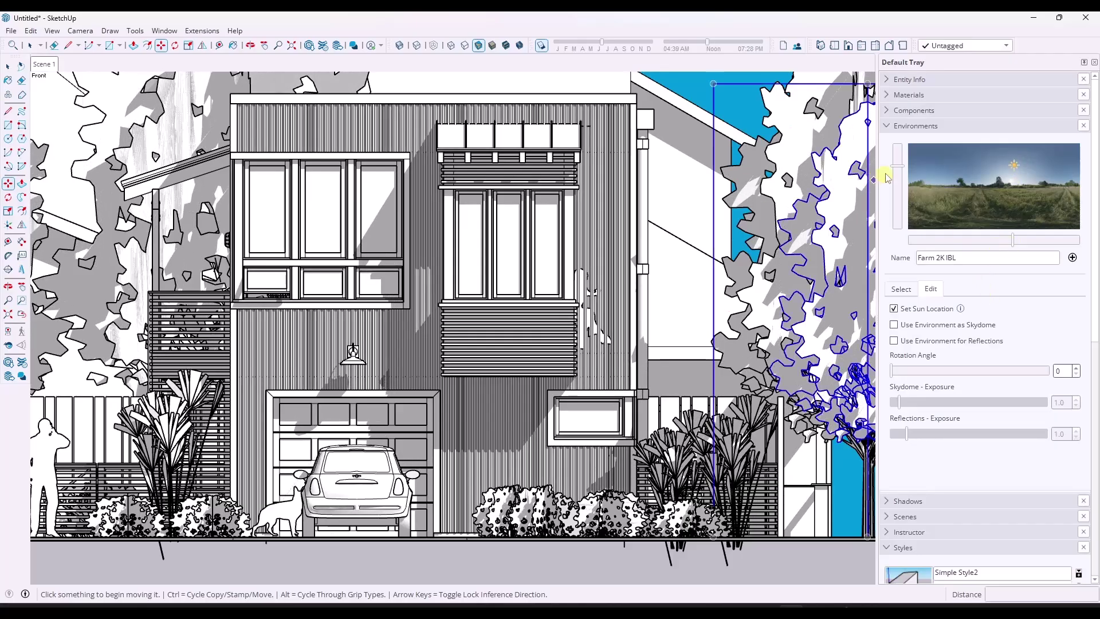
drag(899, 167, 897, 187)
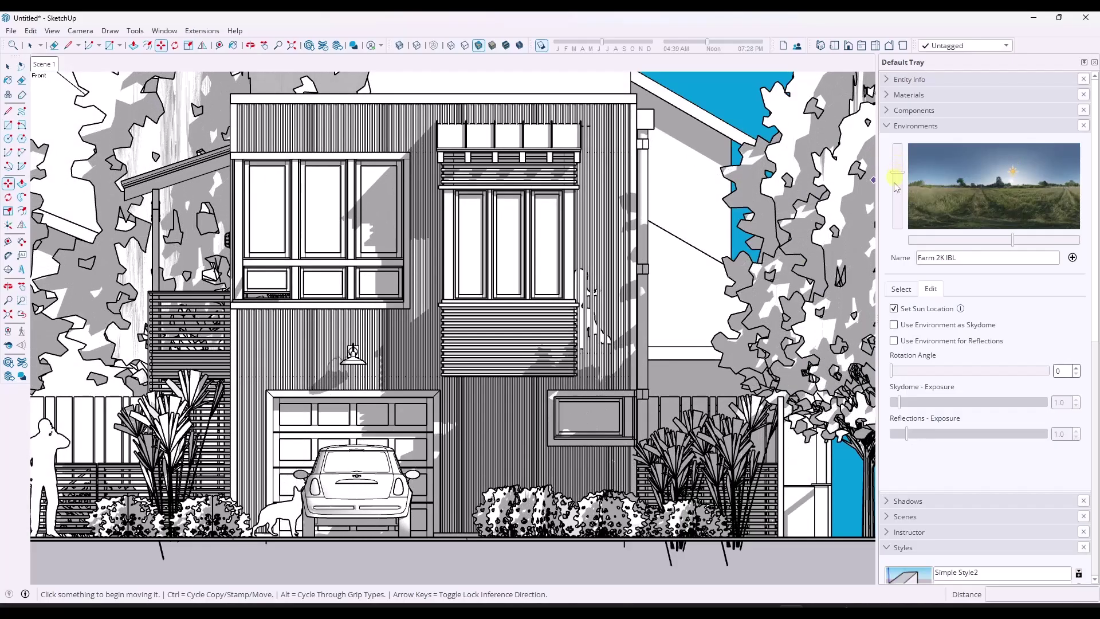
drag(1015, 245, 1027, 241)
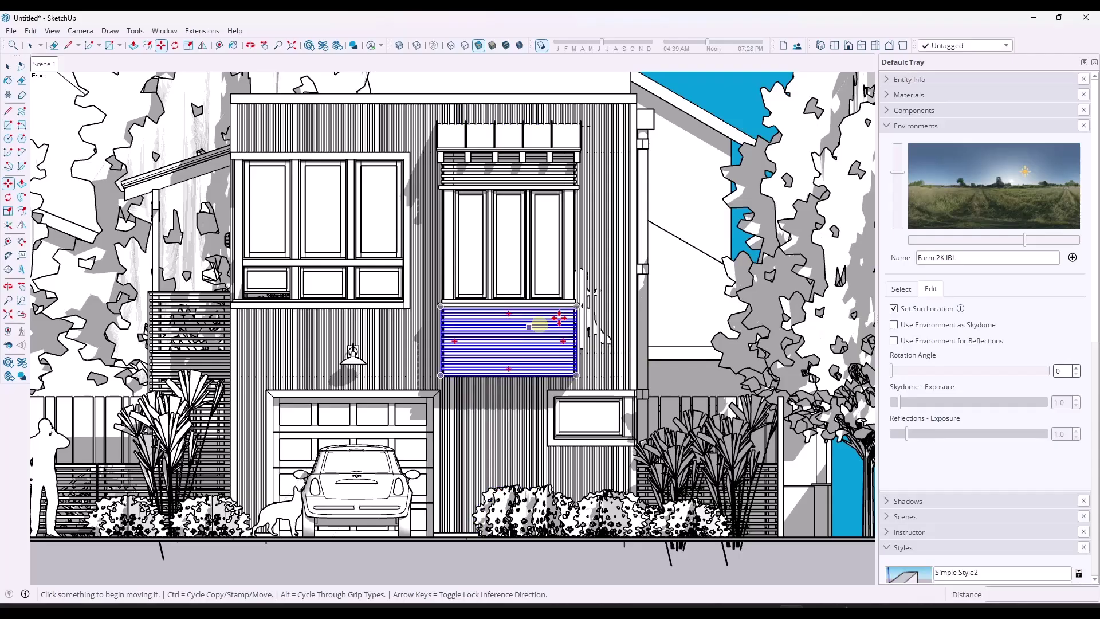
click(888, 126)
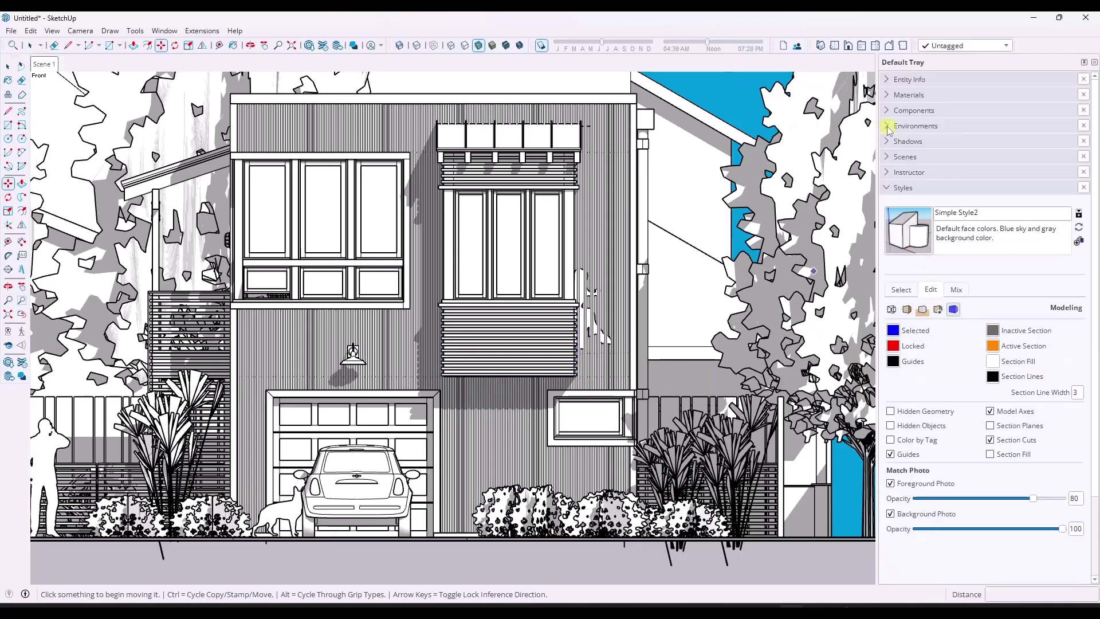
Step: Hide the Vegetation and Trunk tags
click(887, 189)
click(887, 204)
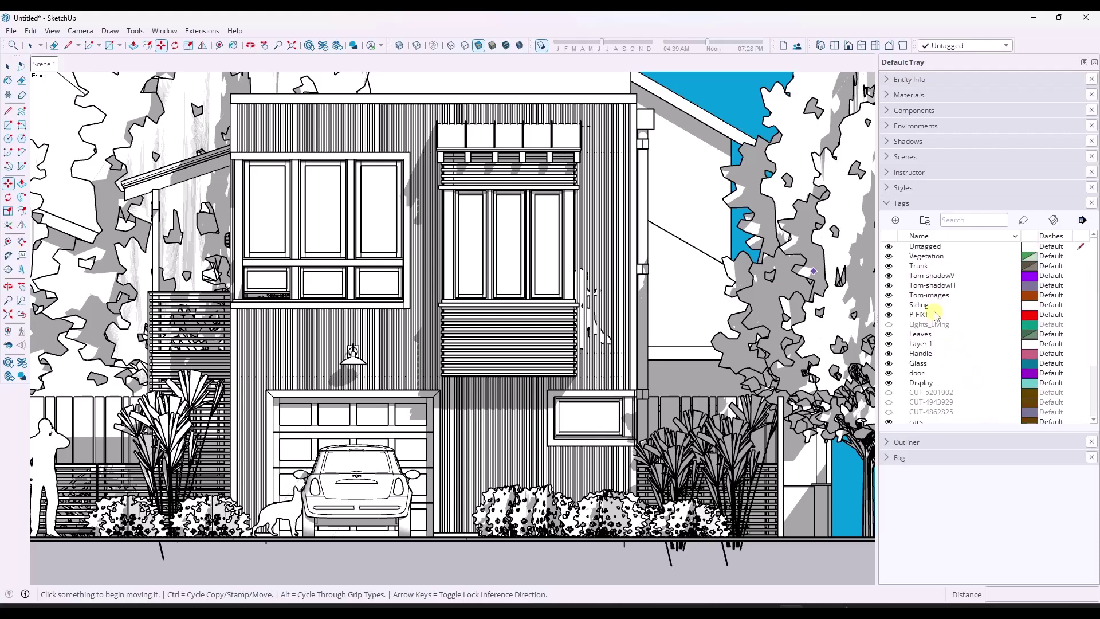
click(889, 257)
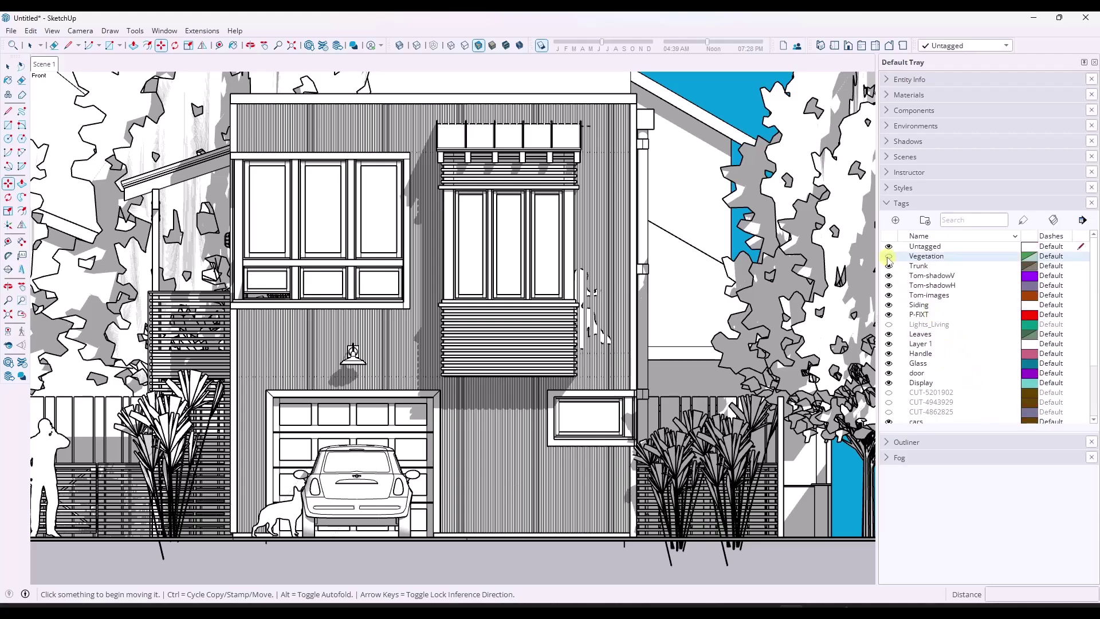
click(889, 267)
Step: Select the right tree and create a new tag named 'Trees'
key(space)
click(803, 236)
click(895, 221)
text(Tr)
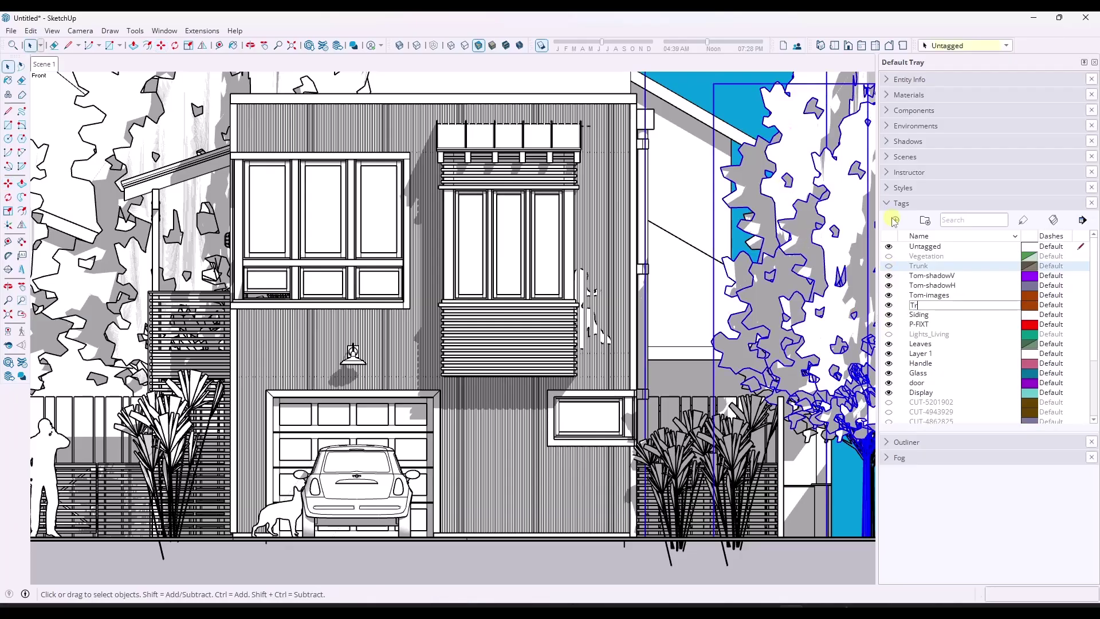
text(ees)
key(Return)
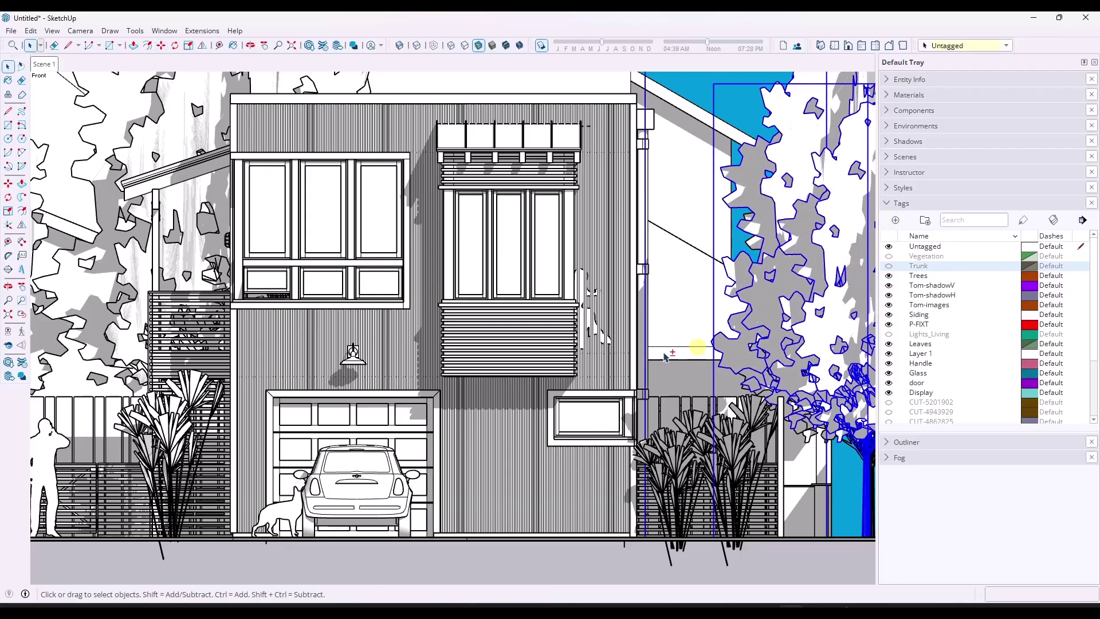
Step: Add the left tree to the selection and create Scene 2
shift+click(95, 278)
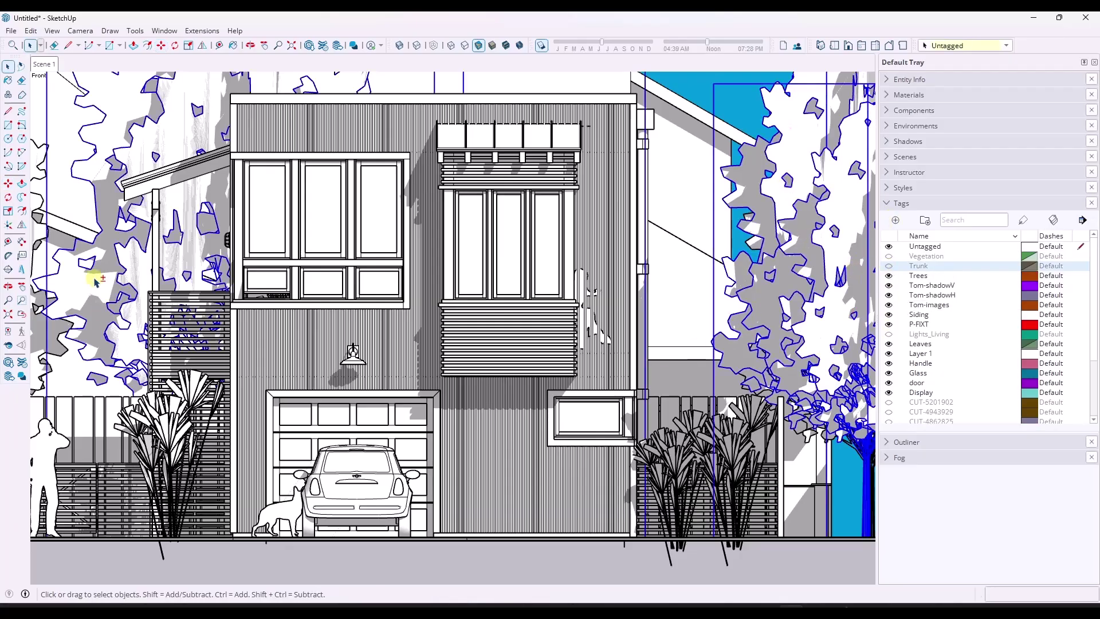
right_click(56, 67)
click(80, 102)
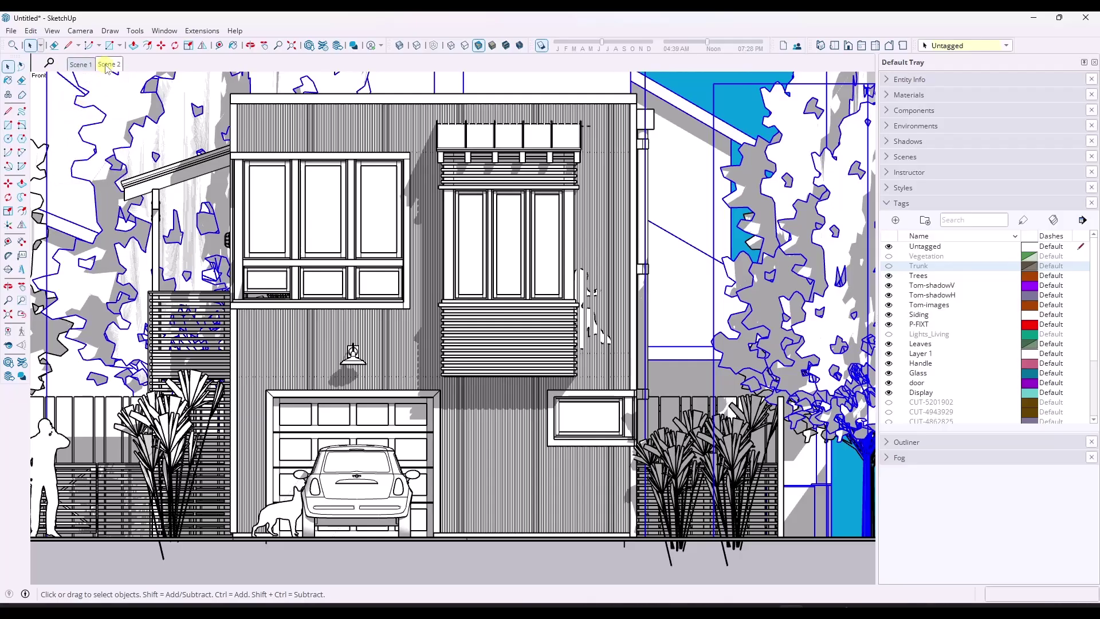
middle_drag(677, 283, 516, 298)
scroll(378, 310, down, 6)
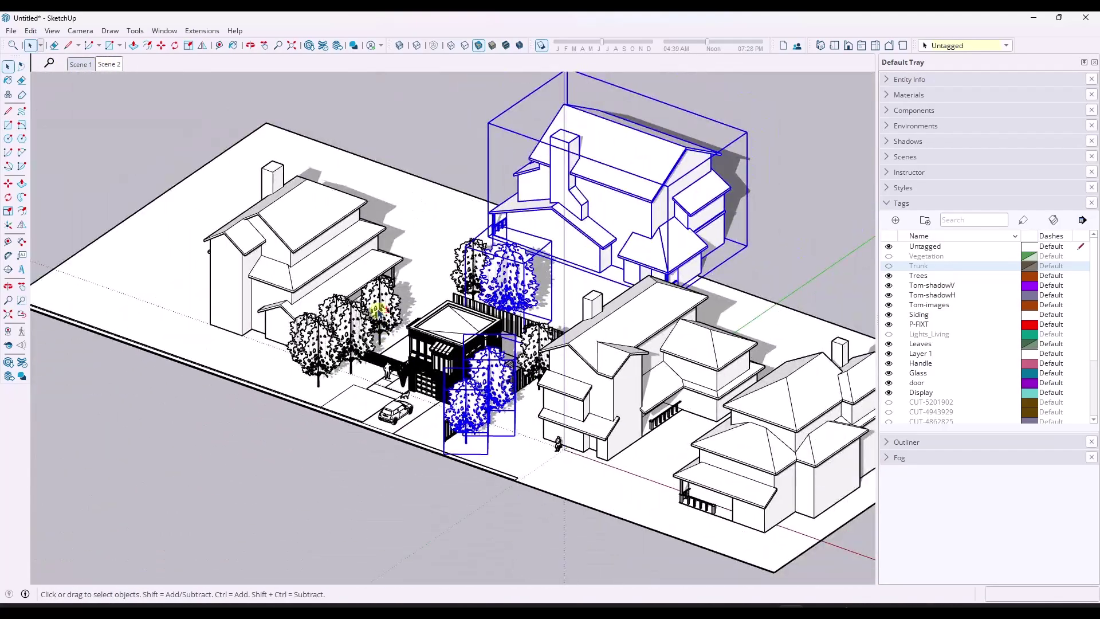
Step: Group the selected trees and assign the group to the Trees tag
shift+click(337, 324)
shift+click(326, 334)
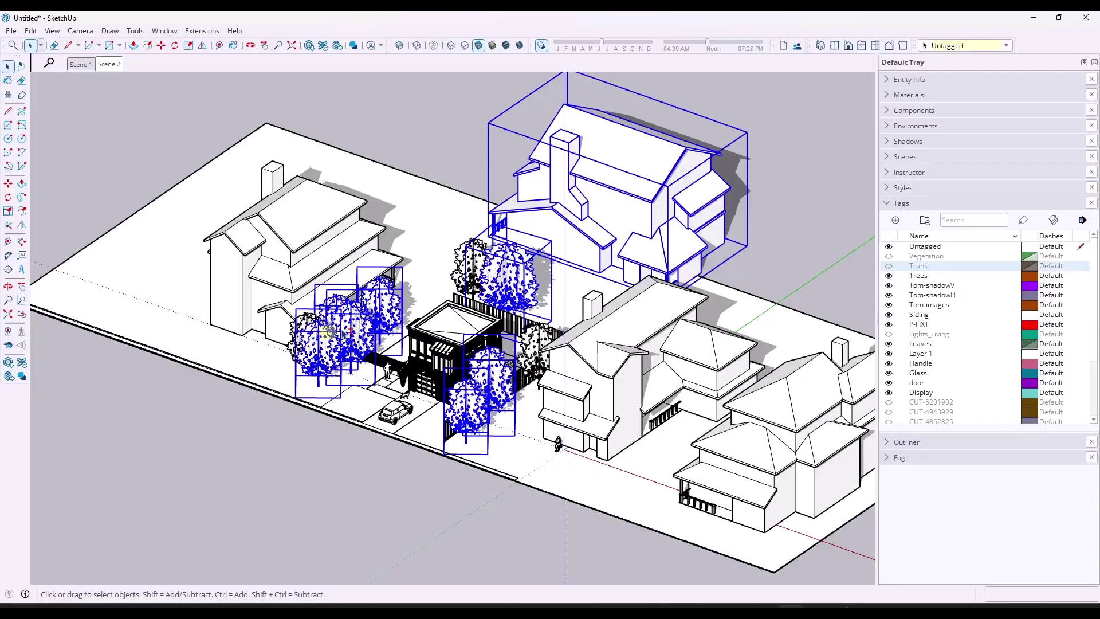
right_click(532, 337)
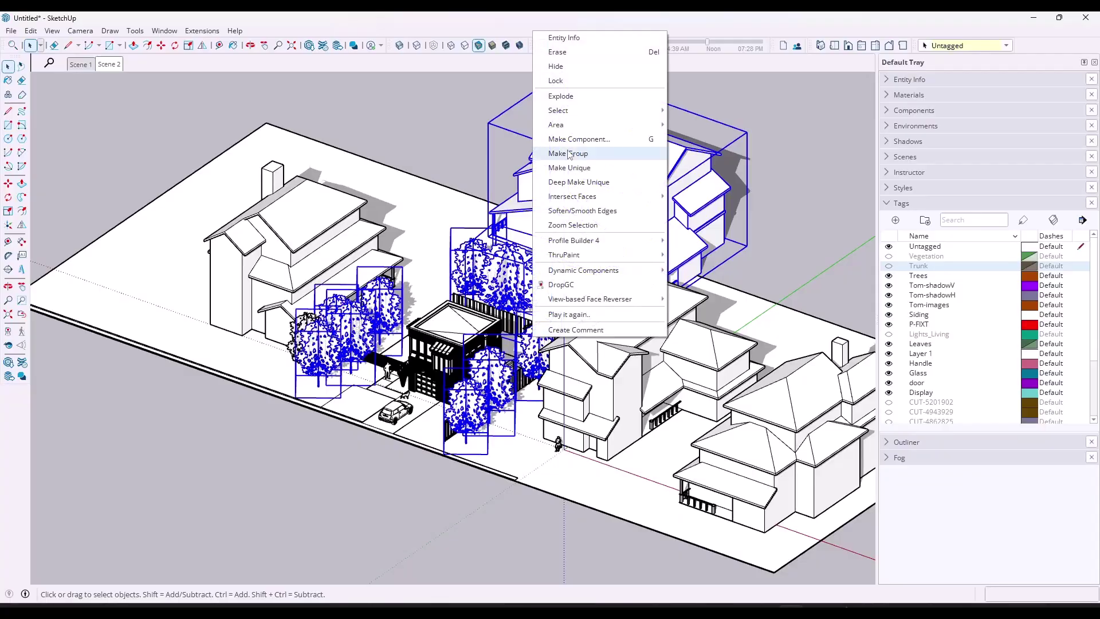
click(567, 153)
click(972, 46)
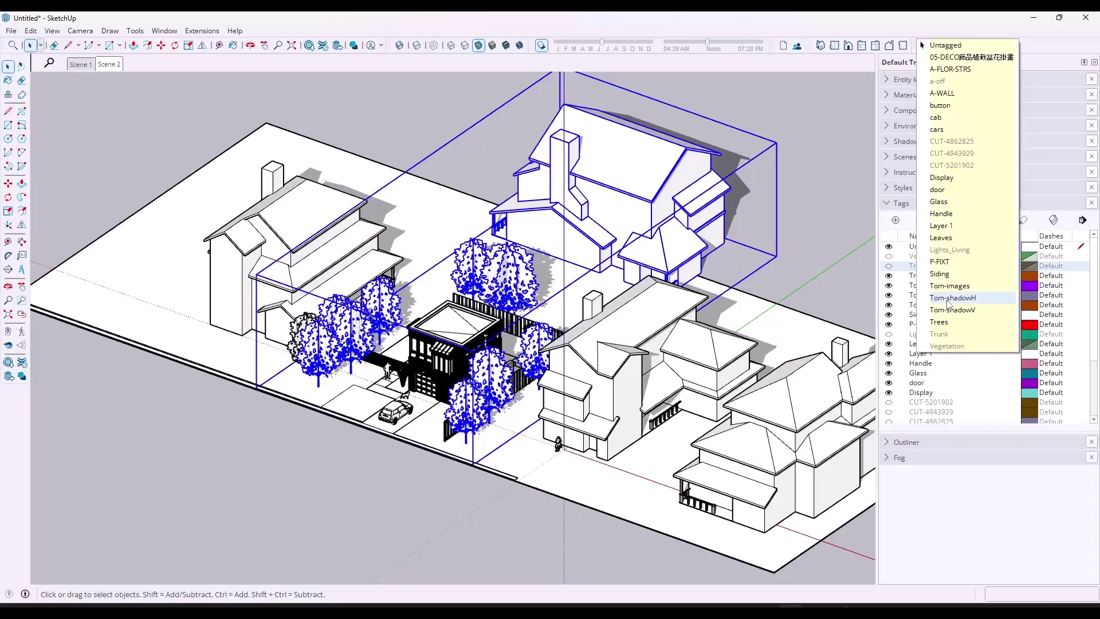
click(963, 316)
Step: Return to the front elevation, hide the Trees tag, and clear the selection
click(109, 64)
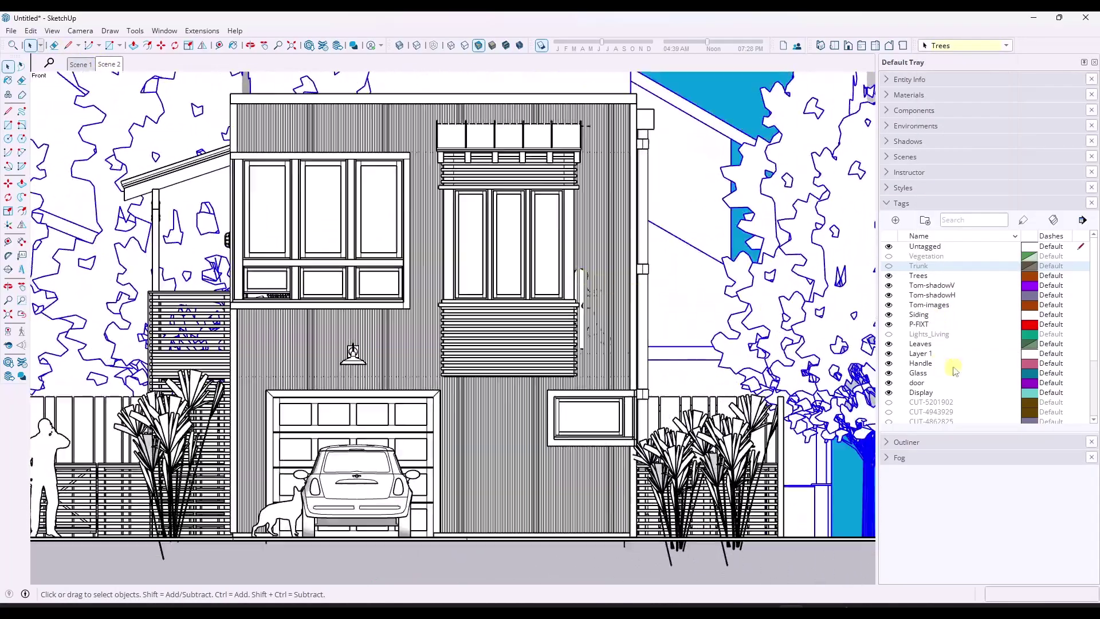
click(889, 276)
click(770, 356)
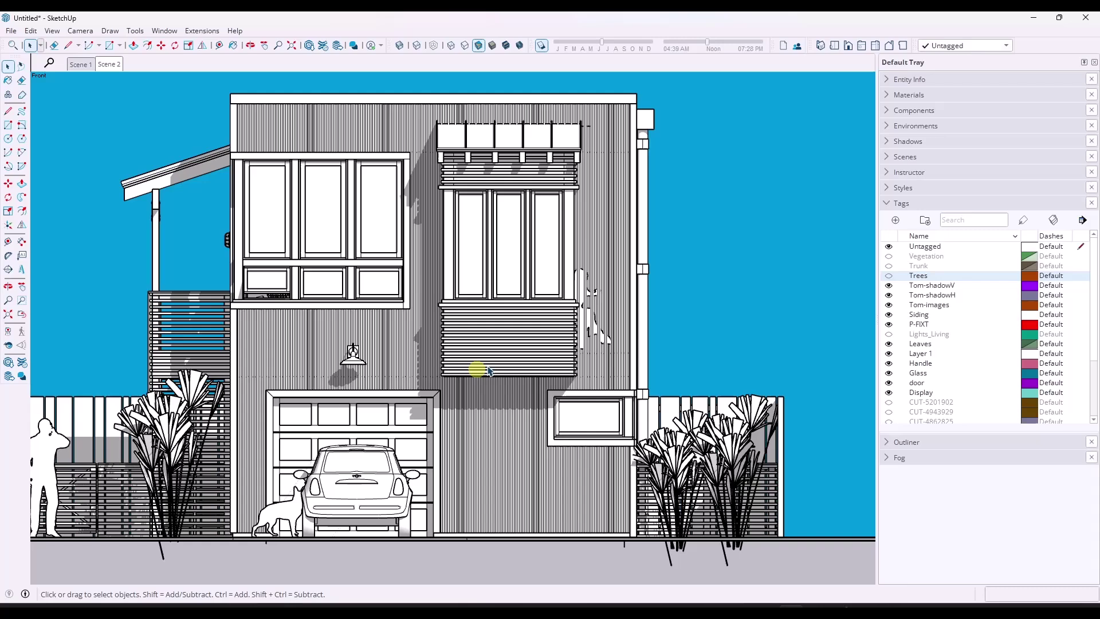
Step: Lower, swing and fine-tune the Farm 2K IBL sun's height and direction in Environments
click(893, 127)
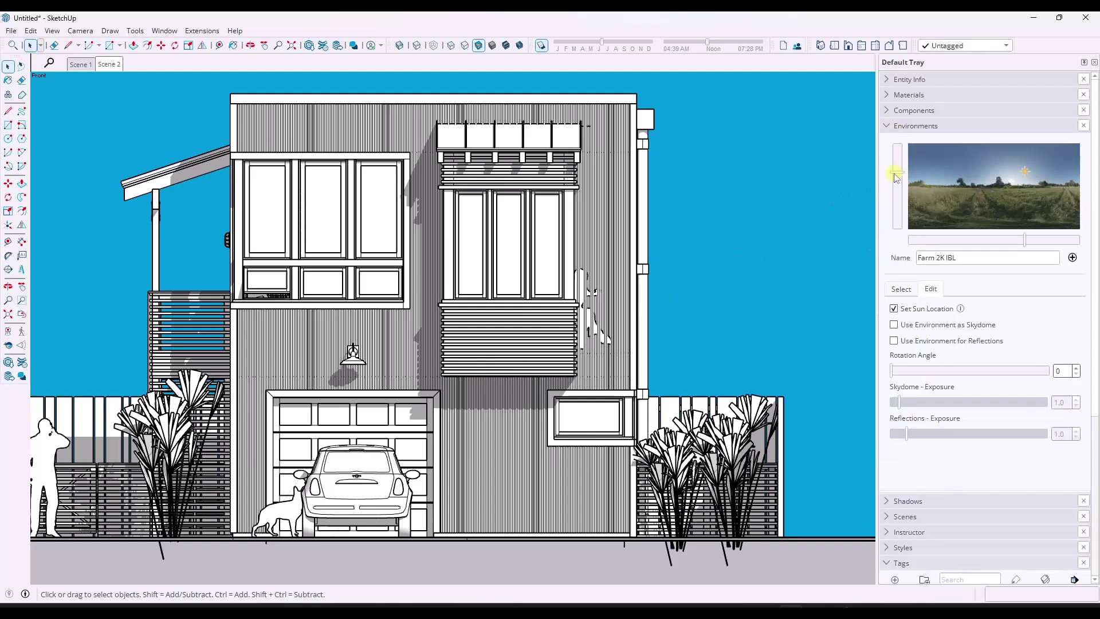
drag(898, 174, 901, 184)
drag(1026, 241, 1028, 242)
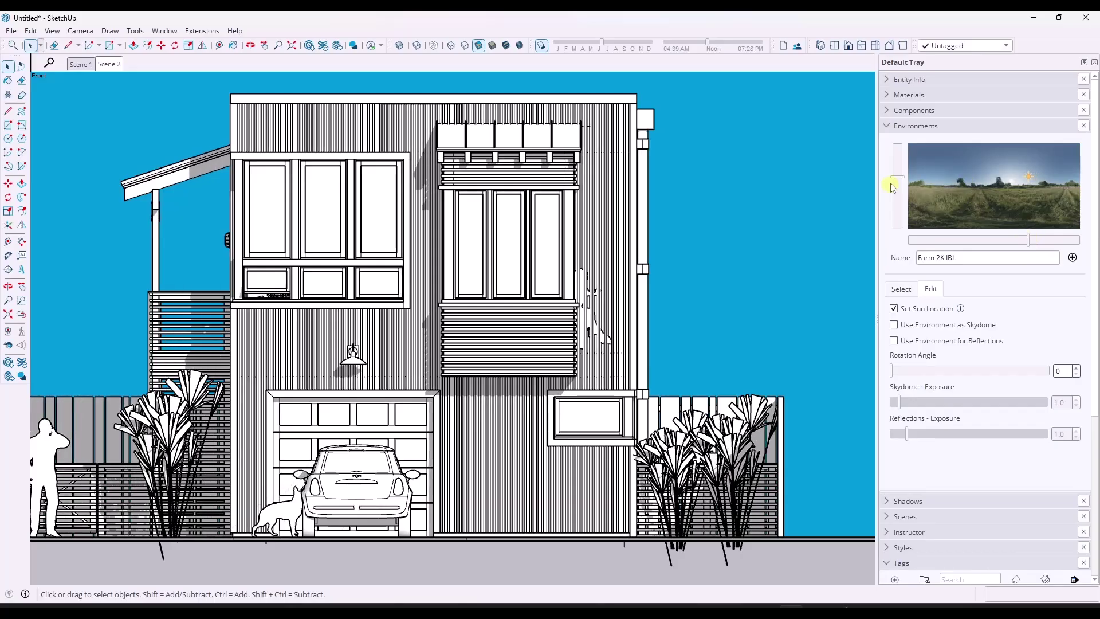
drag(898, 179, 896, 181)
drag(1031, 240, 1029, 239)
Step: Update Scene 2 with the current shadows and hidden tags, then switch to Top view
right_click(116, 68)
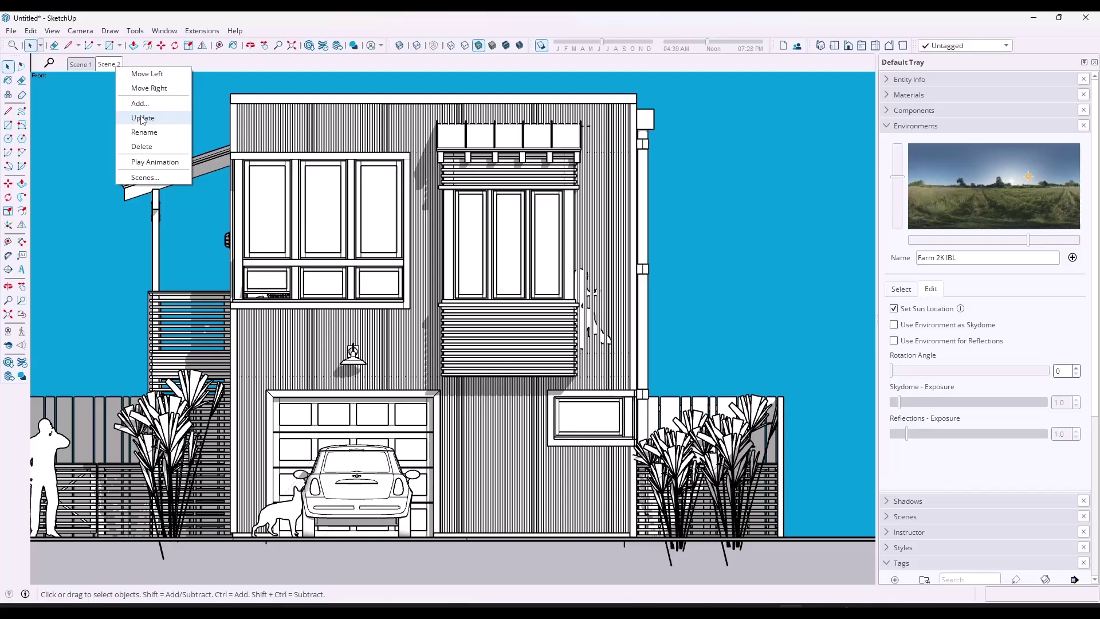
click(142, 118)
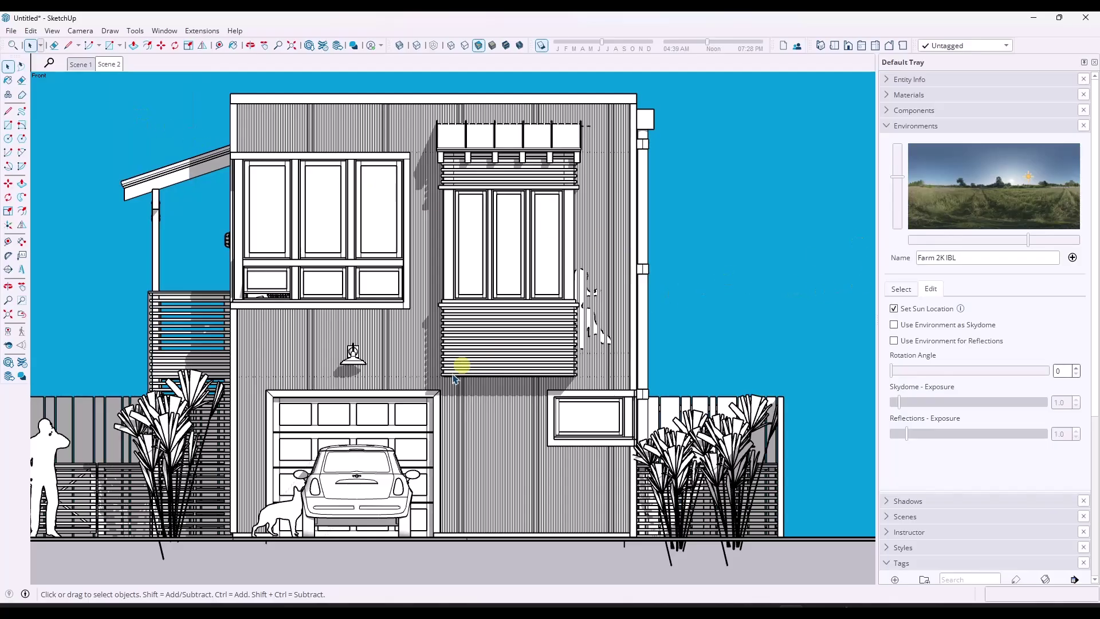
key(F2)
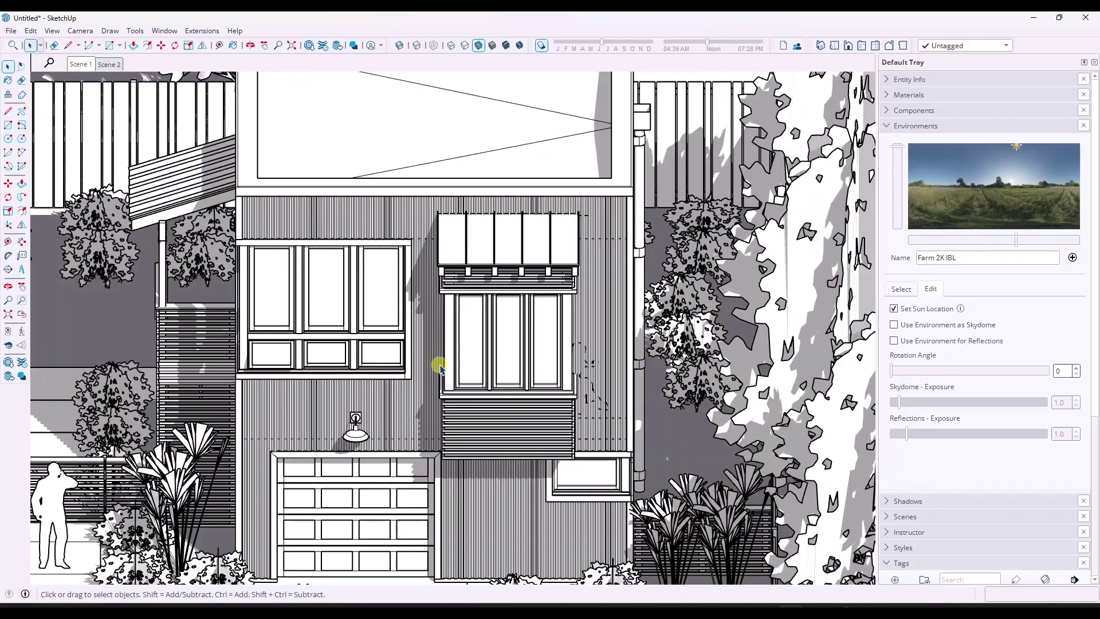